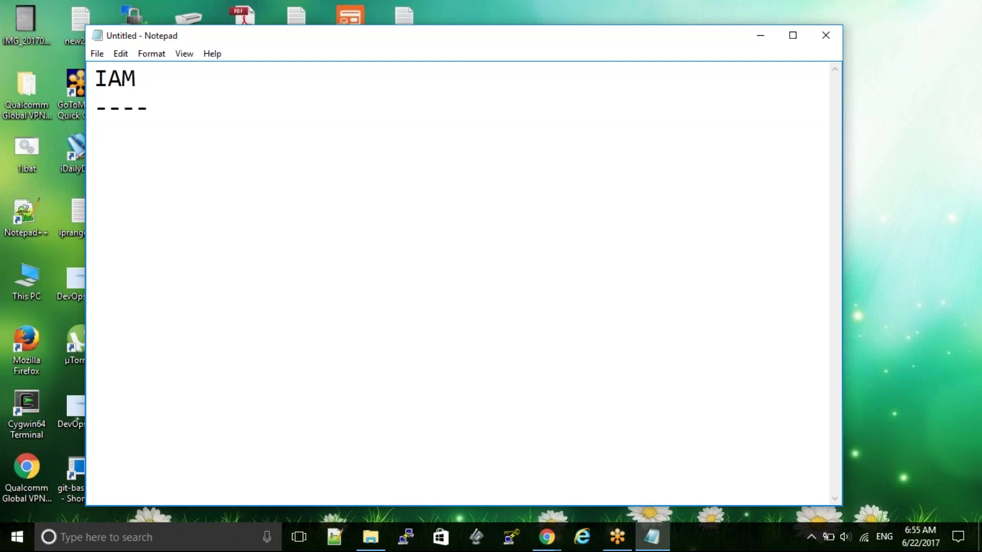
# - Write 'authent' and 'authorization' on separate lines under the dashed IAM heading, ending with a blank line
pyautogui.press('Return')
pyautogui.write('authent')
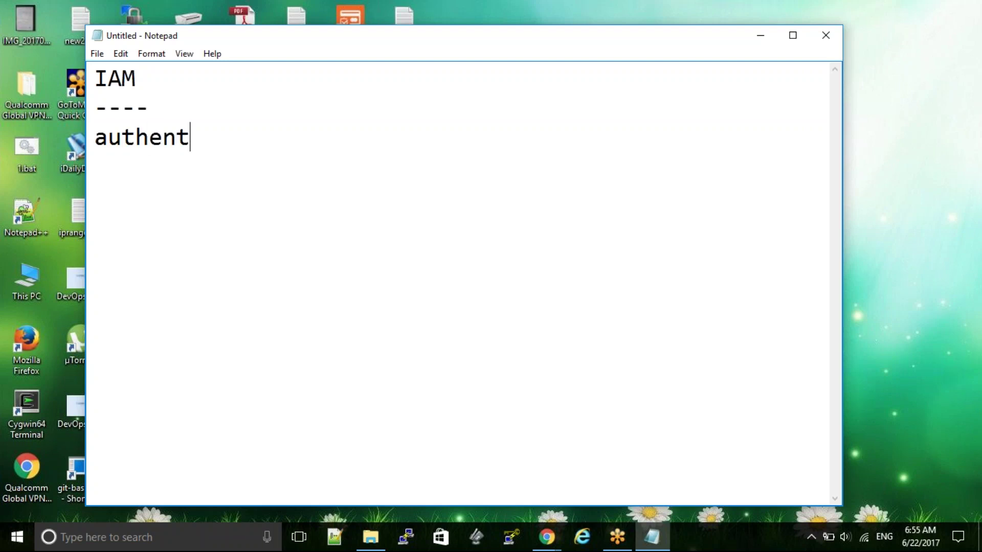
pyautogui.press('Return')
pyautogui.write('authori')
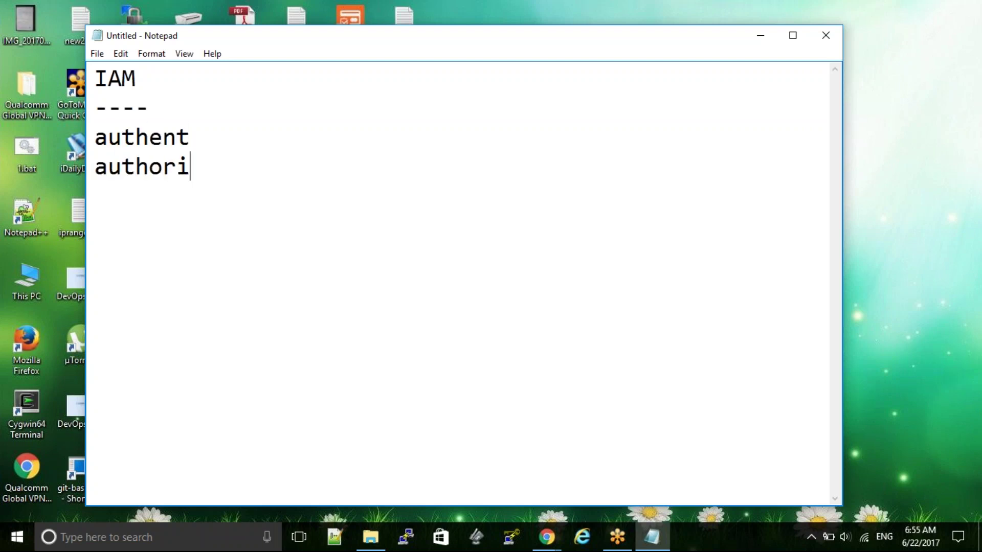
pyautogui.write('zation')
pyautogui.press('Return')
pyautogui.press('Return')
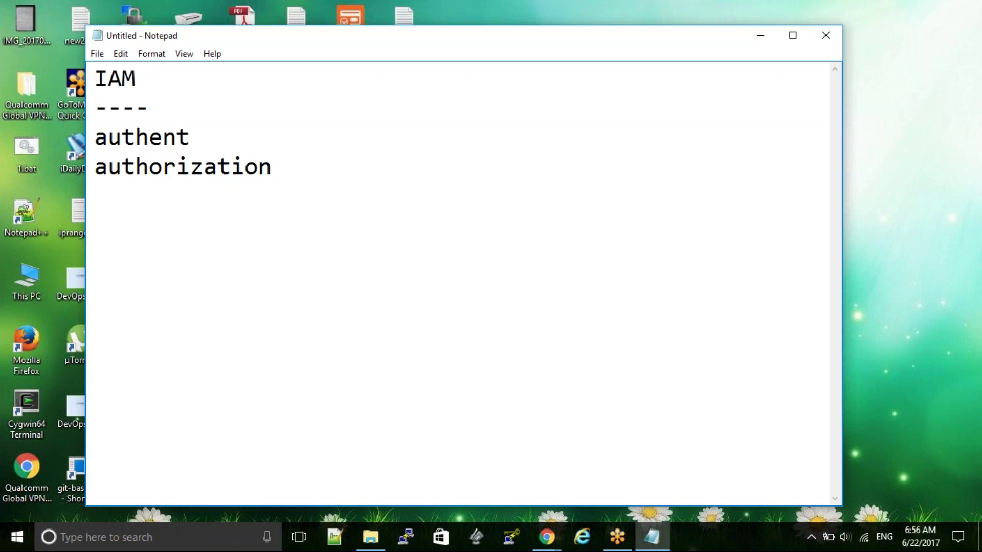
# - Add the note line 'users ---> security key'
pyautogui.write('users --')
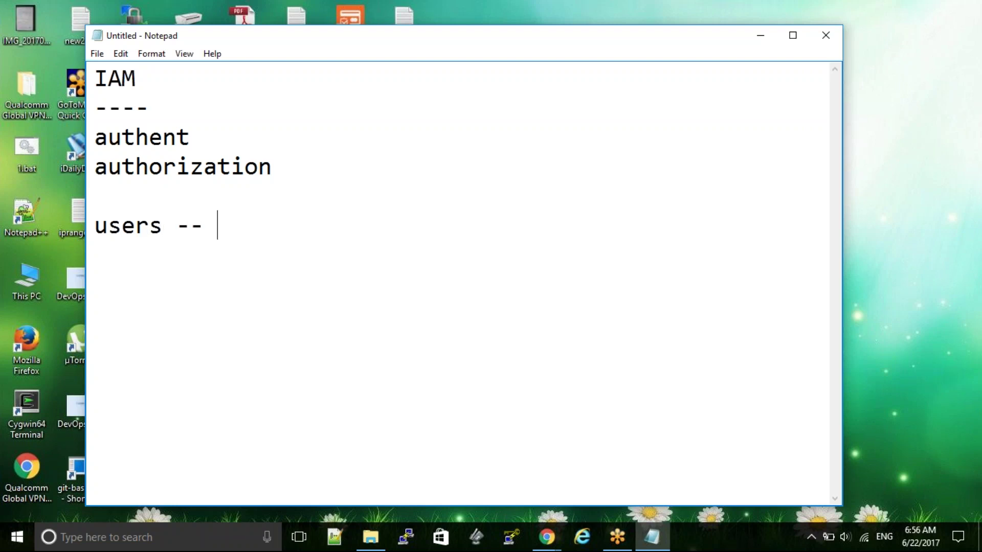
pyautogui.write(' -> securit')
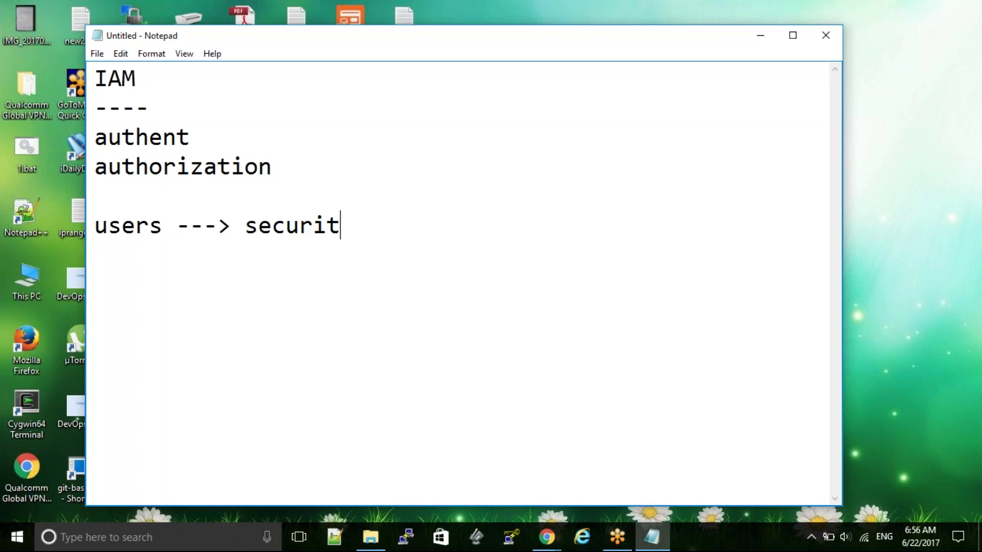
pyautogui.write('y key')
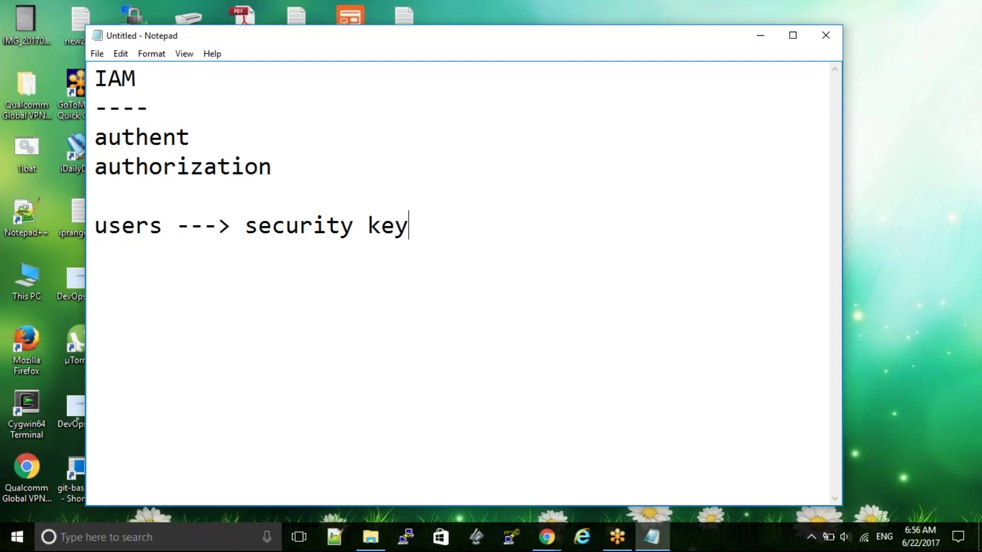
pyautogui.hotkey('shift', 'Left')
pyautogui.hotkey('shift', 'Left')
pyautogui.hotkey('shift', 'Left')
pyautogui.hotkey('shift', 'Left')
pyautogui.hotkey('shift', 'Left')
pyautogui.hotkey('shift', 'Left')
pyautogui.hotkey('shift', 'Left')
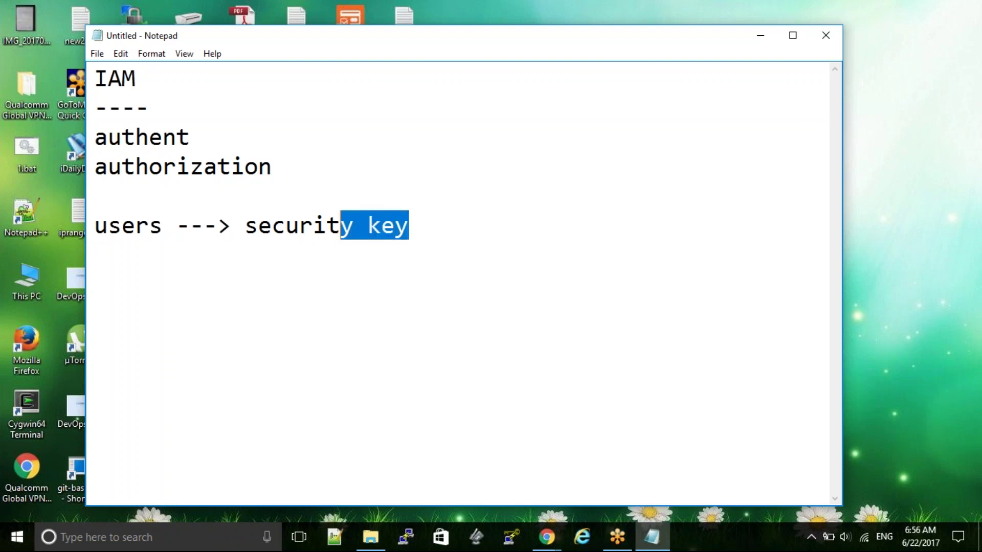
pyautogui.hotkey('shift', 'Left')
pyautogui.hotkey('shift', 'Left')
pyautogui.hotkey('shift', 'Left')
pyautogui.hotkey('shift', 'Left')
pyautogui.hotkey('shift', 'Left')
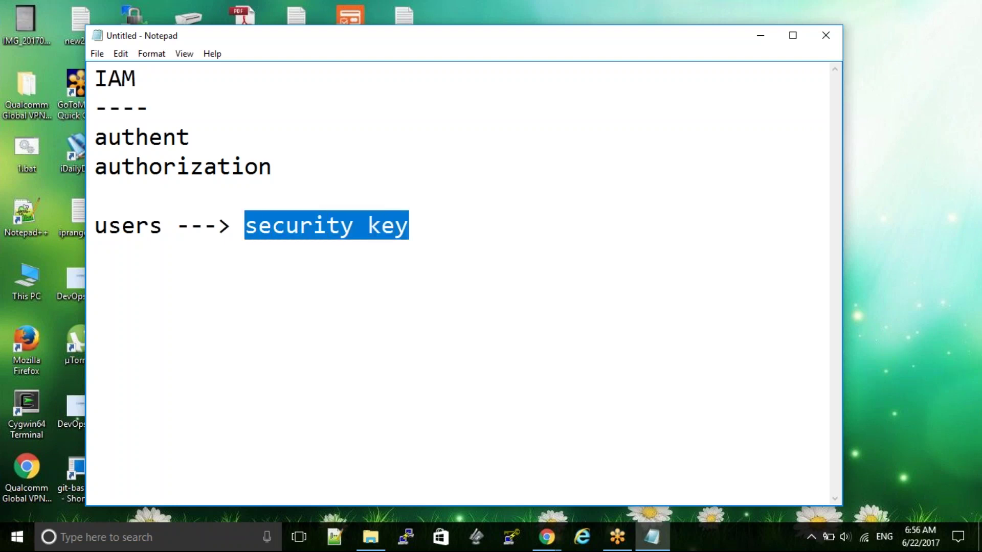
pyautogui.press('Left')
pyautogui.press('Right')
pyautogui.press('Right')
pyautogui.press('Right')
pyautogui.press('Right')
pyautogui.press('Right')
pyautogui.press('Right')
pyautogui.press('Right')
pyautogui.press('Right')
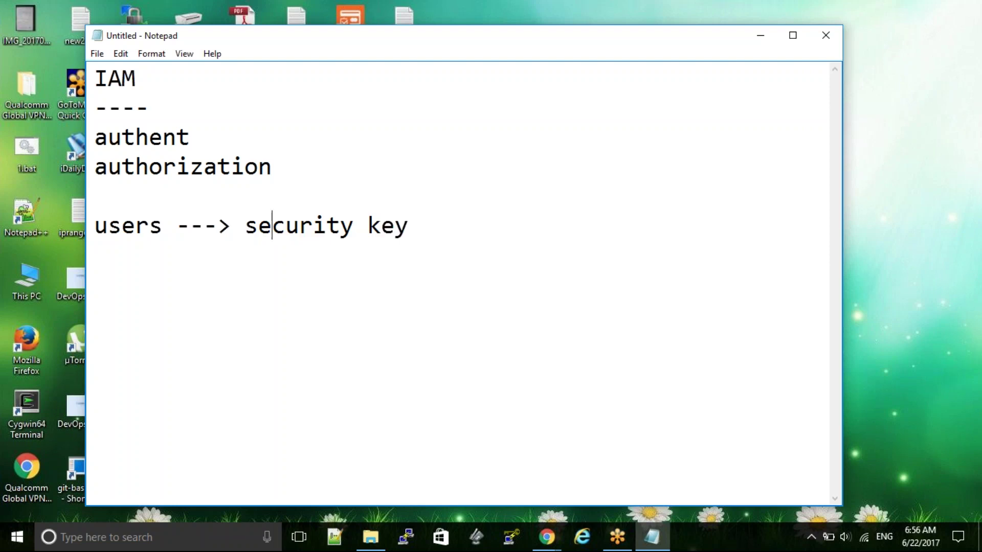
pyautogui.press('Right')
pyautogui.press('Right')
# - List 'temp' and 'perm' on separate lines below the users line
pyautogui.press('Return')
pyautogui.write('temp')
pyautogui.press('Return')
pyautogui.write('perm')
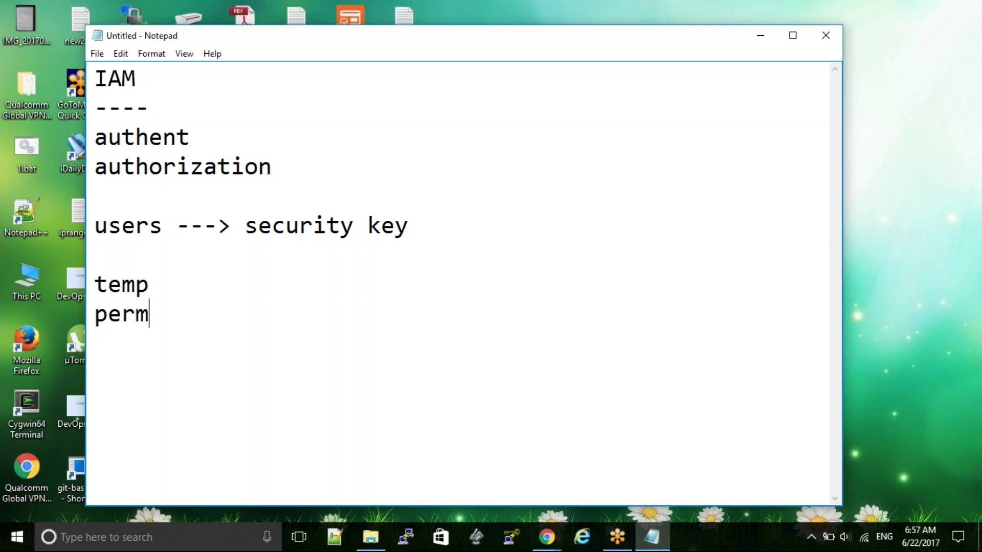
# - Insert a 'groups' line below the 'users ---> security key' line
pyautogui.press('Return')
pyautogui.press('Up')
pyautogui.press('Up')
pyautogui.press('Up')
pyautogui.press('Down')
pyautogui.press('Down')
pyautogui.press('Down')
pyautogui.press('Return')
pyautogui.press('Up')
pyautogui.press('Up')
pyautogui.press('Up')
pyautogui.press('Up')
pyautogui.press('Up')
pyautogui.hotkey('shift', 'Right')
pyautogui.hotkey('shift', 'Right')
pyautogui.hotkey('shift', 'Right')
pyautogui.press('Down')
pyautogui.write('groups')
pyautogui.press('Return')
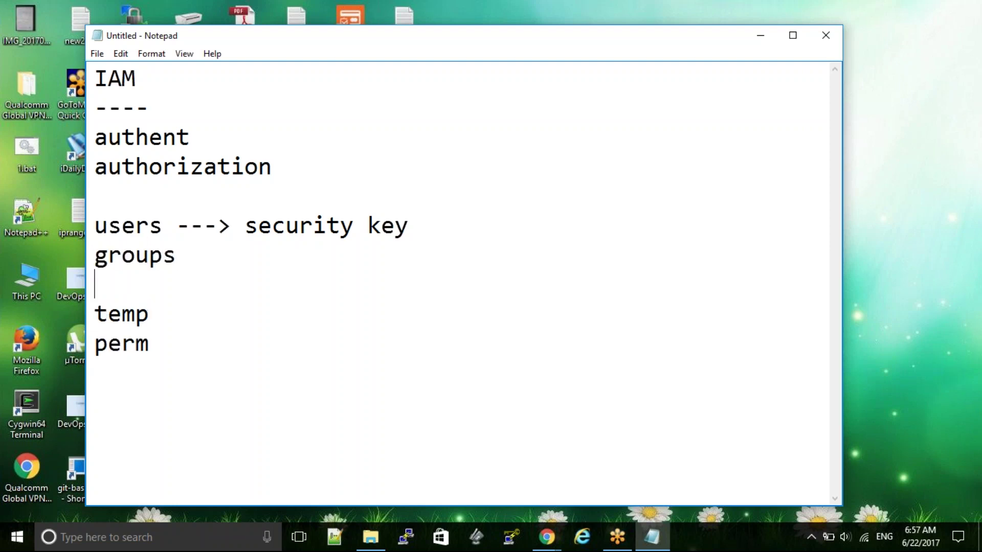
# - Add a dashed-underlined 'benefits' heading with '1. centralized' beneath it, then open the Run dialog
pyautogui.press('Down')
pyautogui.press('Down')
pyautogui.press('Down')
pyautogui.press('Down')
pyautogui.write('centrali')
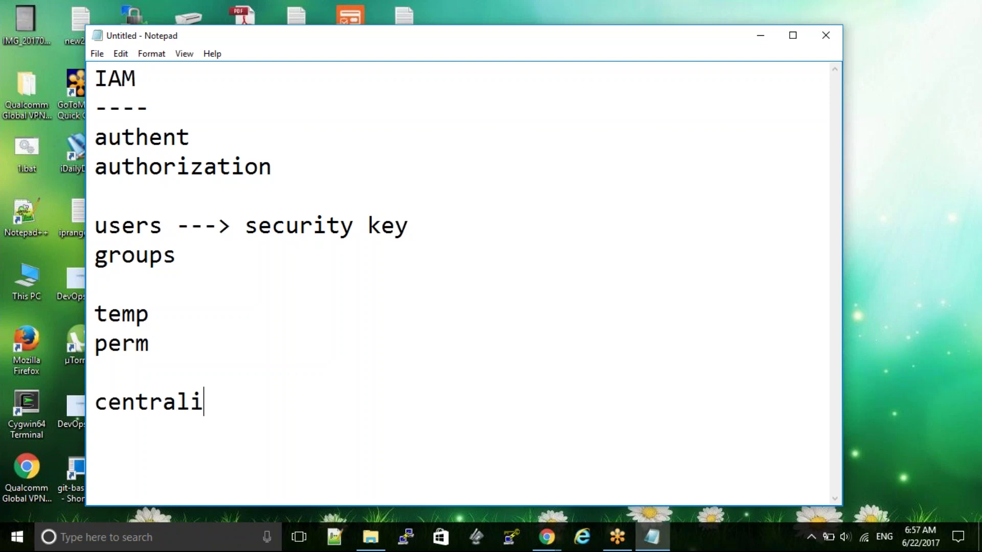
pyautogui.write('zed')
pyautogui.click(94, 372)
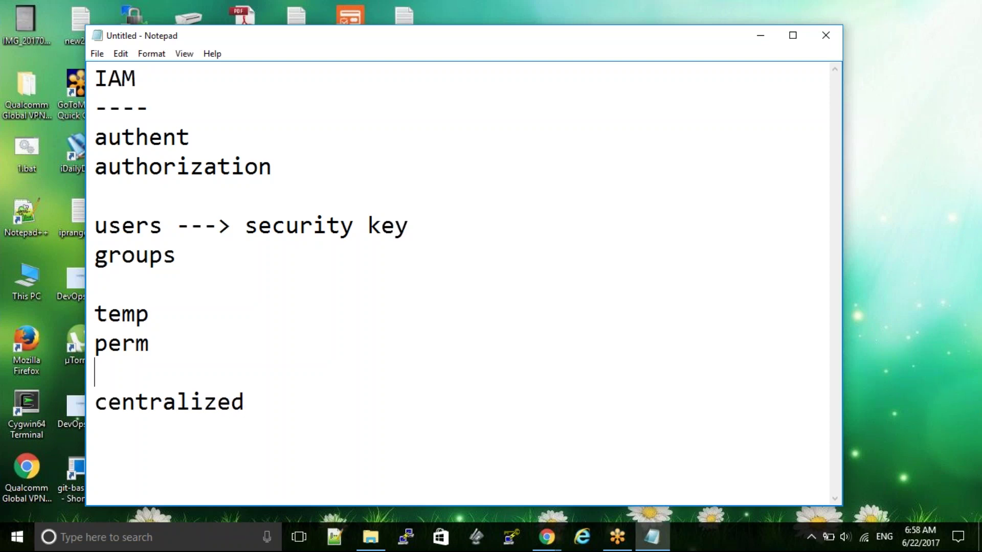
pyautogui.press('Return')
pyautogui.write('bene')
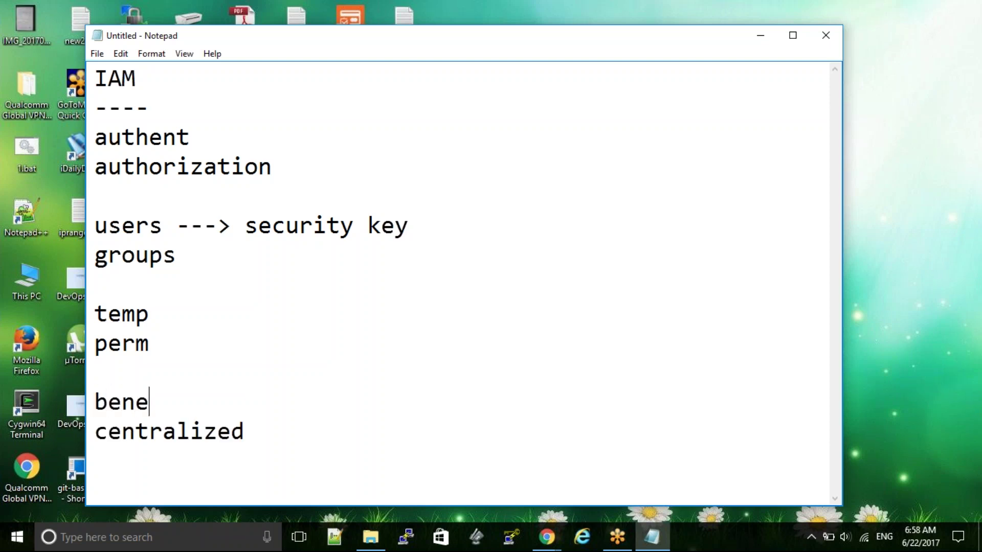
pyautogui.write('fits')
pyautogui.press('Return')
pyautogui.write('---')
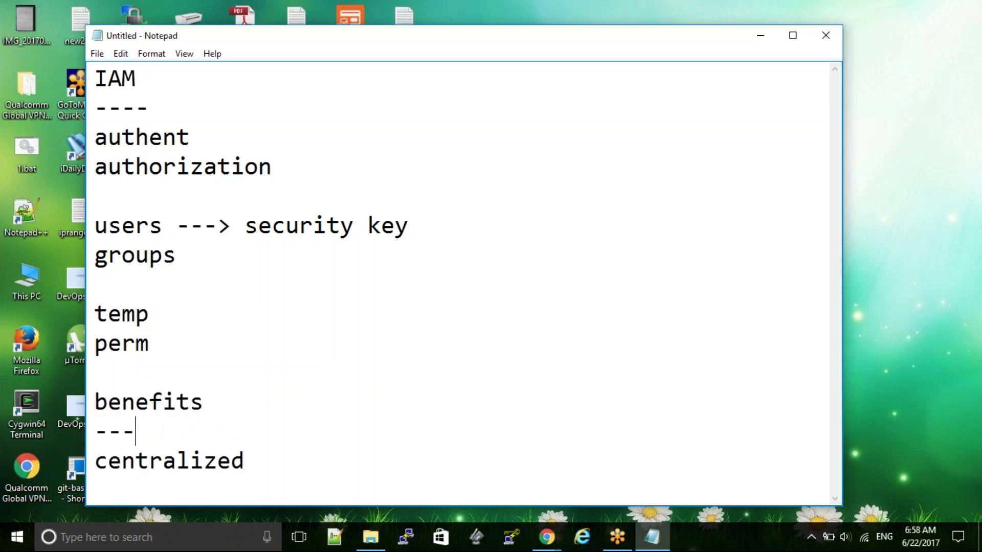
pyautogui.write('------')
pyautogui.press('Down')
pyautogui.press('Left')
pyautogui.press('Left')
pyautogui.press('Left')
pyautogui.press('Left')
pyautogui.press('Left')
pyautogui.press('Left')
pyautogui.press('Left')
pyautogui.press('Left')
pyautogui.press('Left')
pyautogui.write('1')
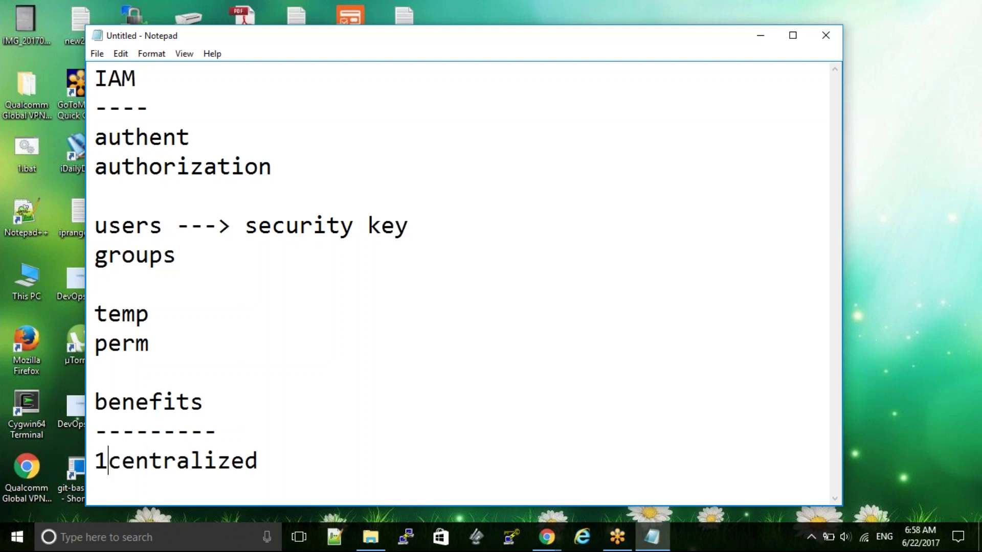
pyautogui.write('.')
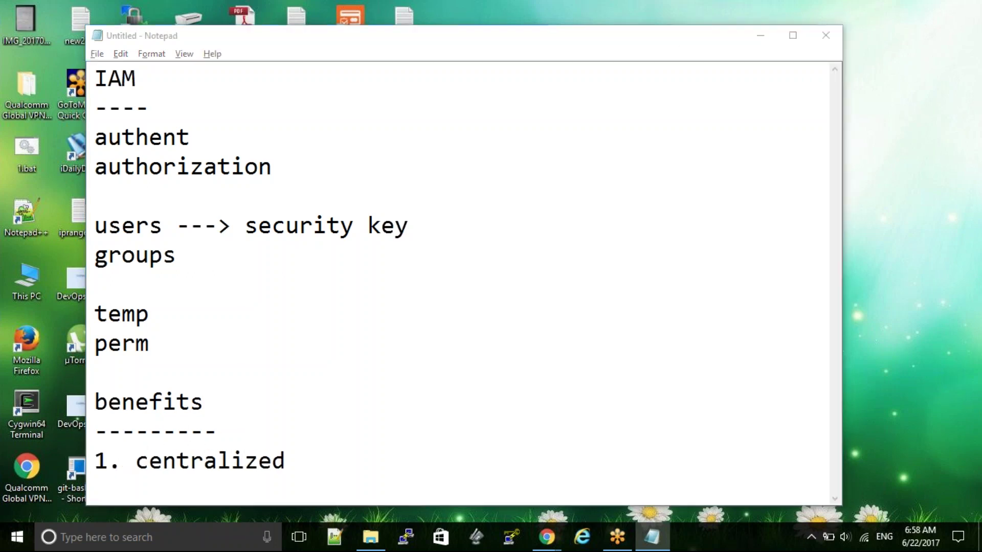
pyautogui.hotkey('alt', 'Tab')
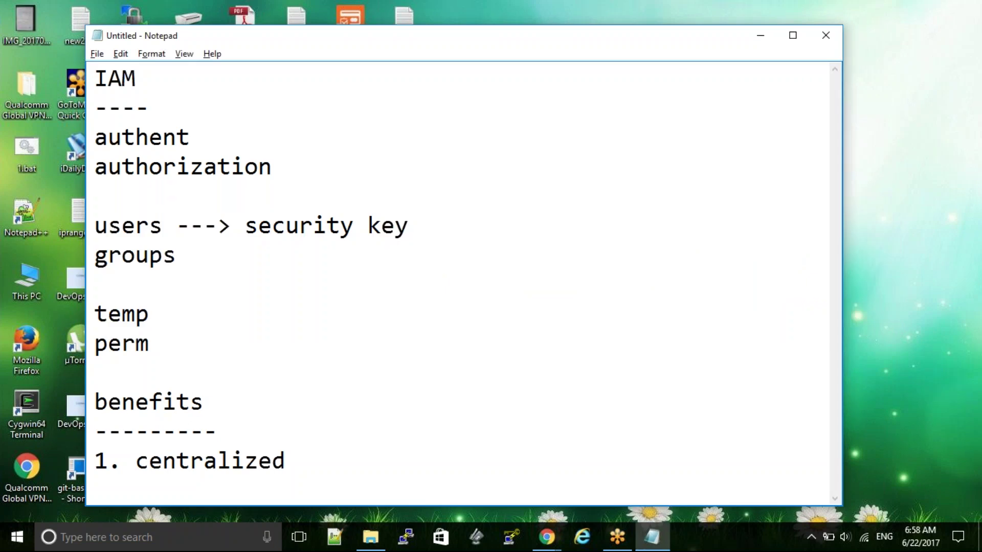
pyautogui.press('super+r')
# - Launch Paint and draw a large rectangle on the left and a smaller one in the upper middle
pyautogui.write('s')
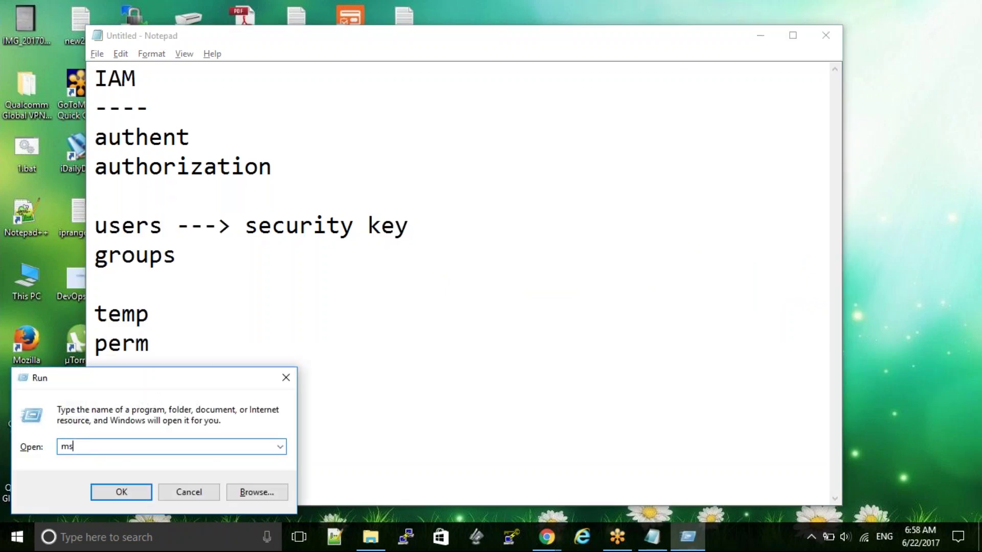
pyautogui.write('paint')
pyautogui.press('Return')
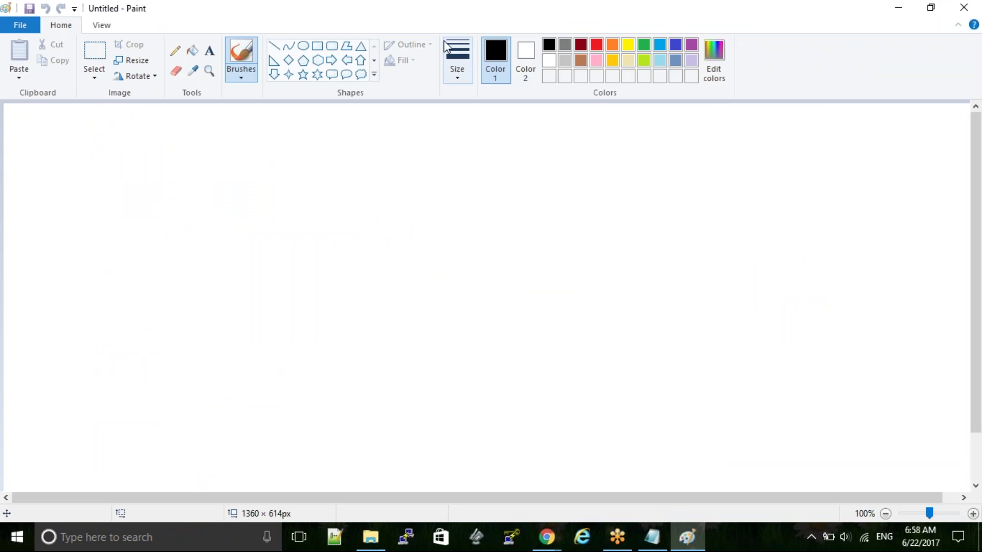
pyautogui.click(317, 46)
pyautogui.moveTo(116, 225); pyautogui.dragTo(184, 282)
pyautogui.click(423, 328)
pyautogui.moveTo(269, 132); pyautogui.dragTo(317, 173)
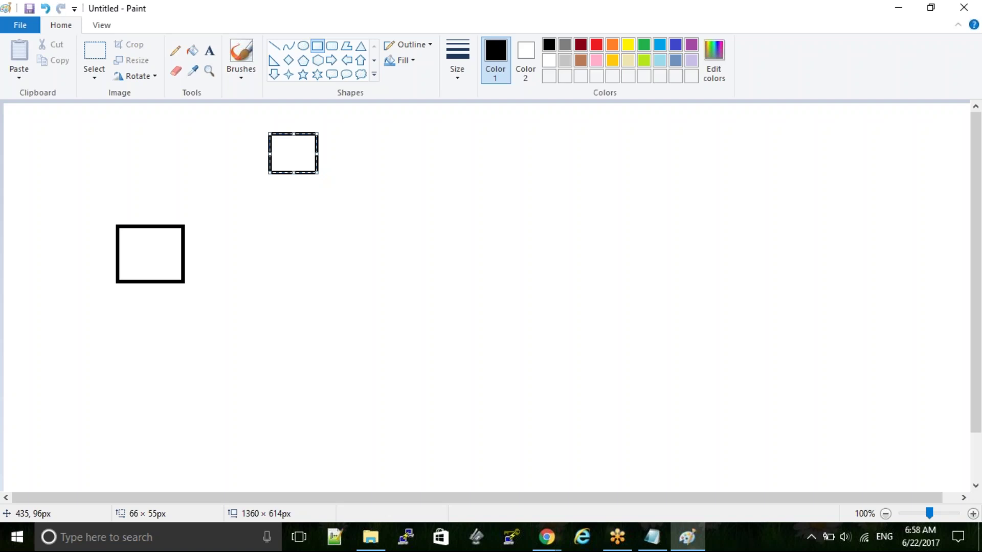
pyautogui.moveTo(300, 156)
pyautogui.mouseDown()
pyautogui.moveTo(304, 210)
pyautogui.moveTo(303, 158)
pyautogui.mouseUp()
pyautogui.click(329, 226)
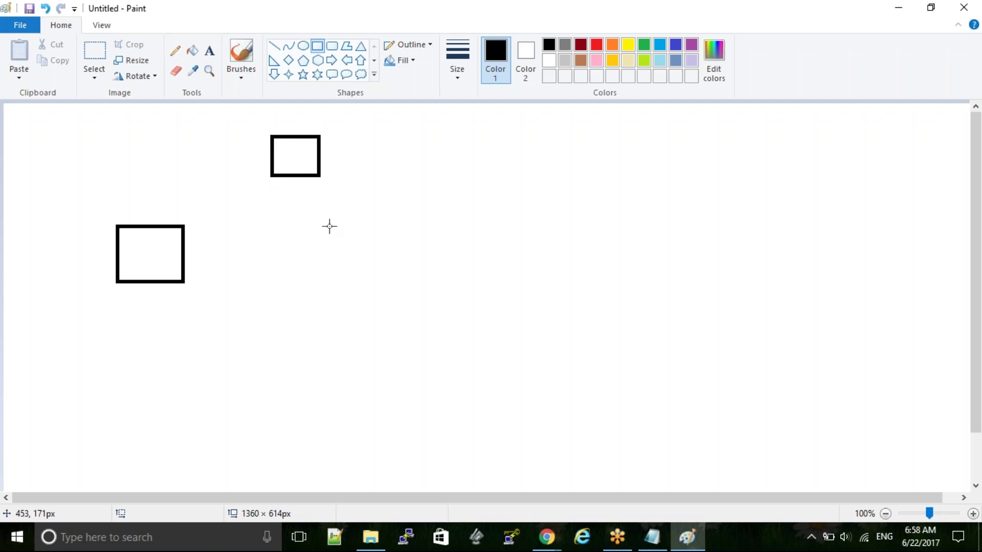
# - Copy the small rectangle three times and stack the copies into a column of four
pyautogui.click(92, 57)
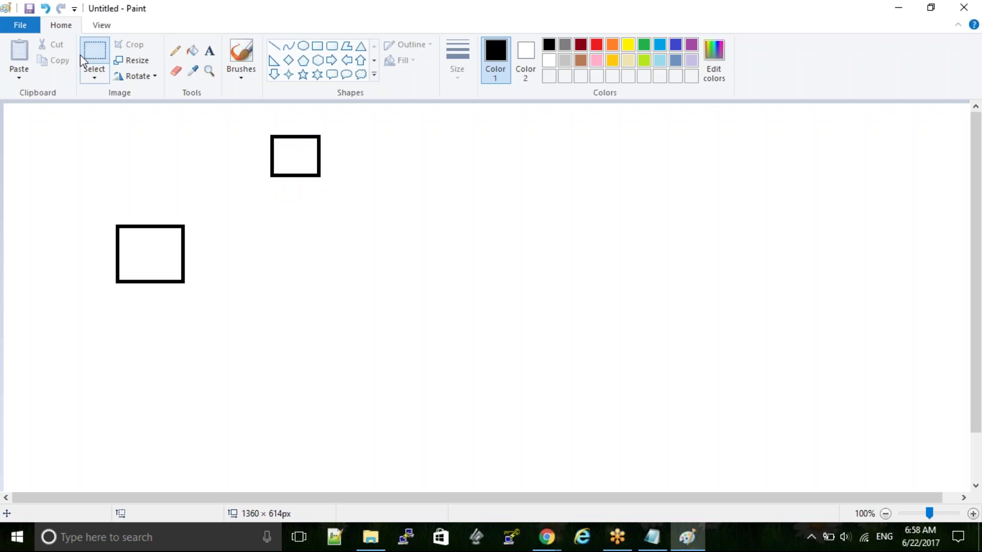
pyautogui.moveTo(264, 131); pyautogui.dragTo(325, 182)
pyautogui.hotkey('ctrl', 'c')
pyautogui.hotkey('ctrl', 'v')
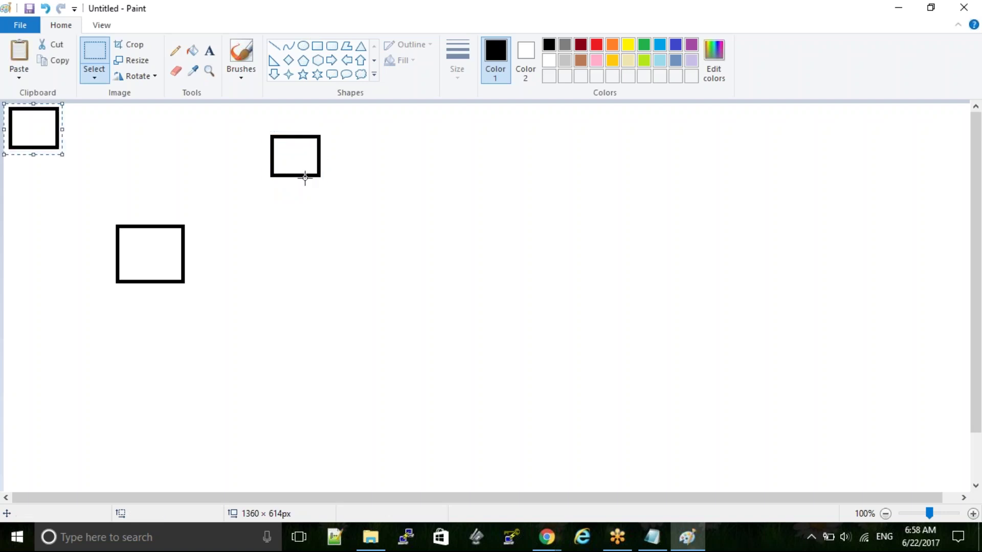
pyautogui.moveTo(63, 136); pyautogui.dragTo(304, 219)
pyautogui.hotkey('ctrl', 'v')
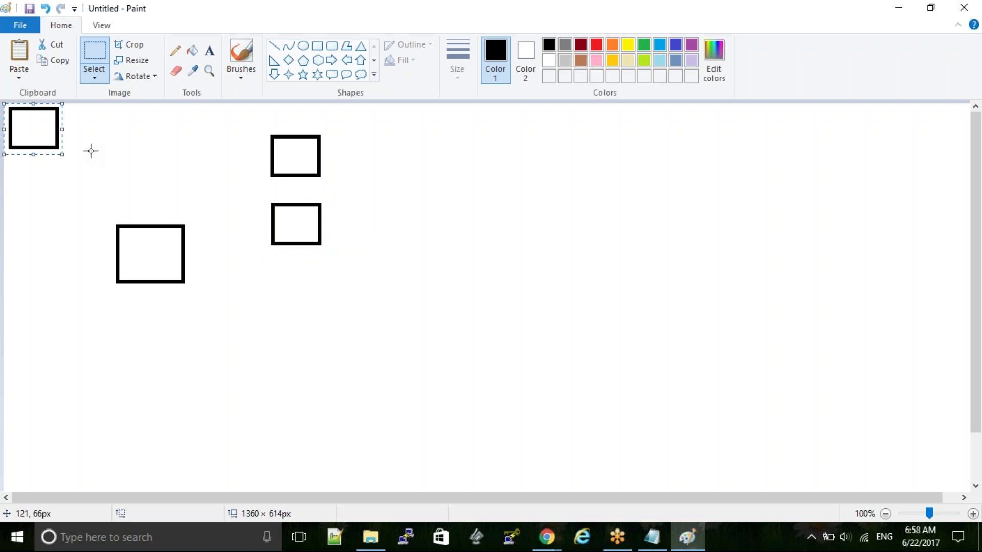
pyautogui.moveTo(44, 136); pyautogui.dragTo(306, 300)
pyautogui.hotkey('ctrl', 'v')
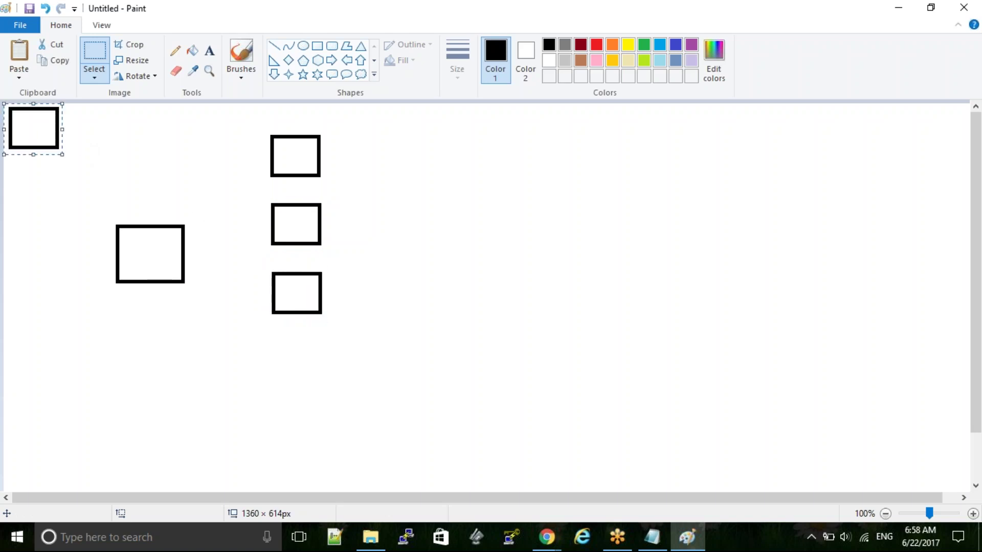
pyautogui.moveTo(33, 135); pyautogui.dragTo(298, 372)
pyautogui.click(485, 337)
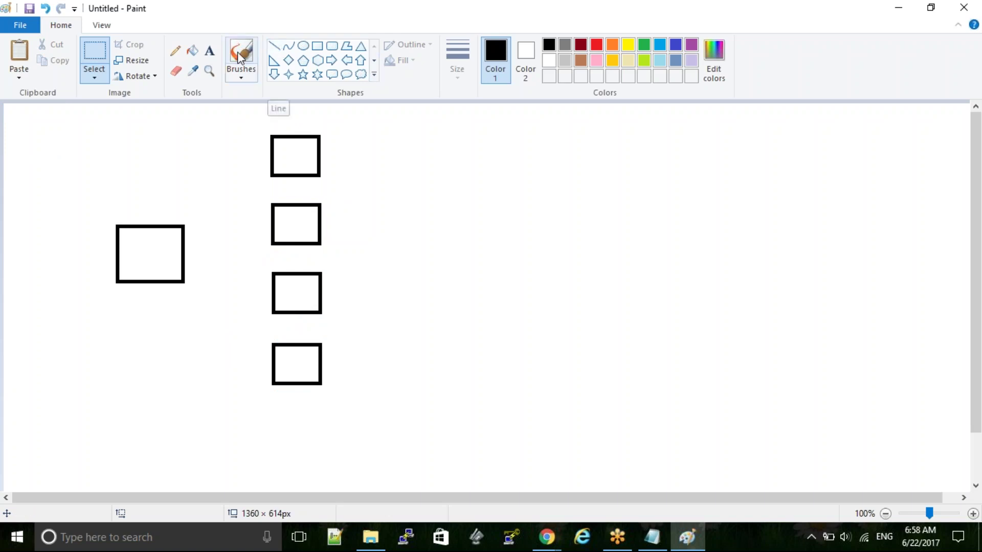
# - Label the four stacked boxes S3, ec2, rds and cw, then return to Notepad
pyautogui.click(209, 51)
pyautogui.click(283, 152)
pyautogui.write('S3')
pyautogui.click(279, 221)
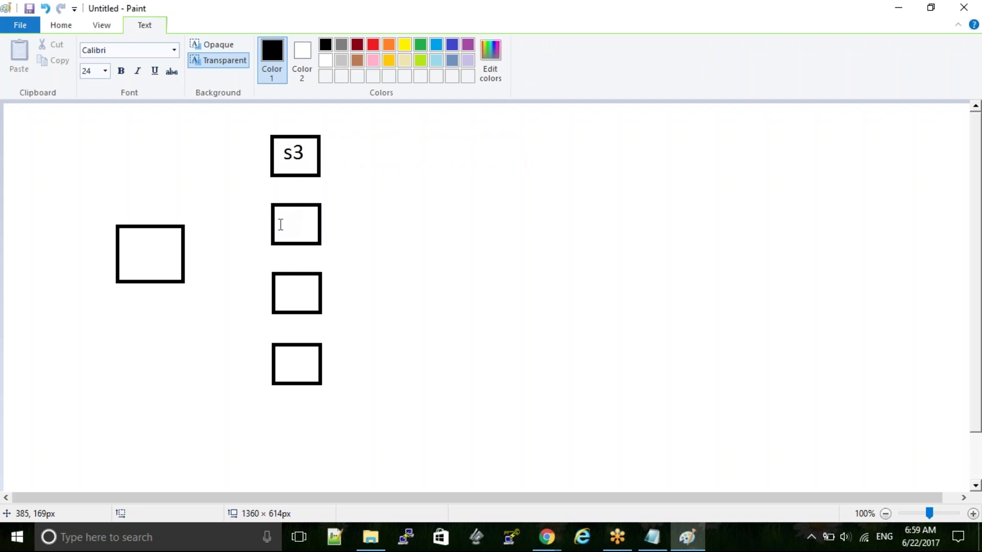
pyautogui.click(283, 210)
pyautogui.write('ec2')
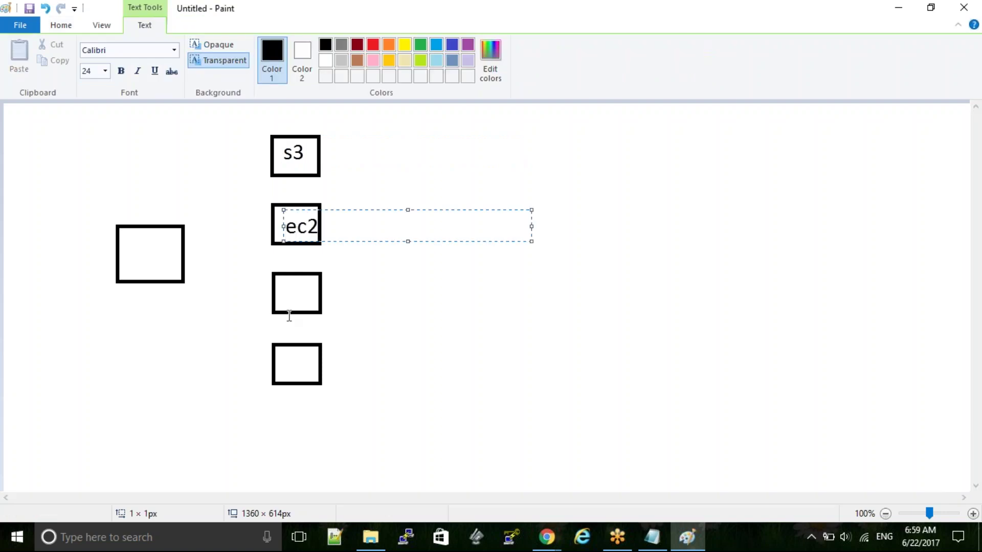
pyautogui.click(281, 289)
pyautogui.click(279, 275)
pyautogui.write('rds')
pyautogui.click(282, 365)
pyautogui.click(282, 365)
pyautogui.write('cw')
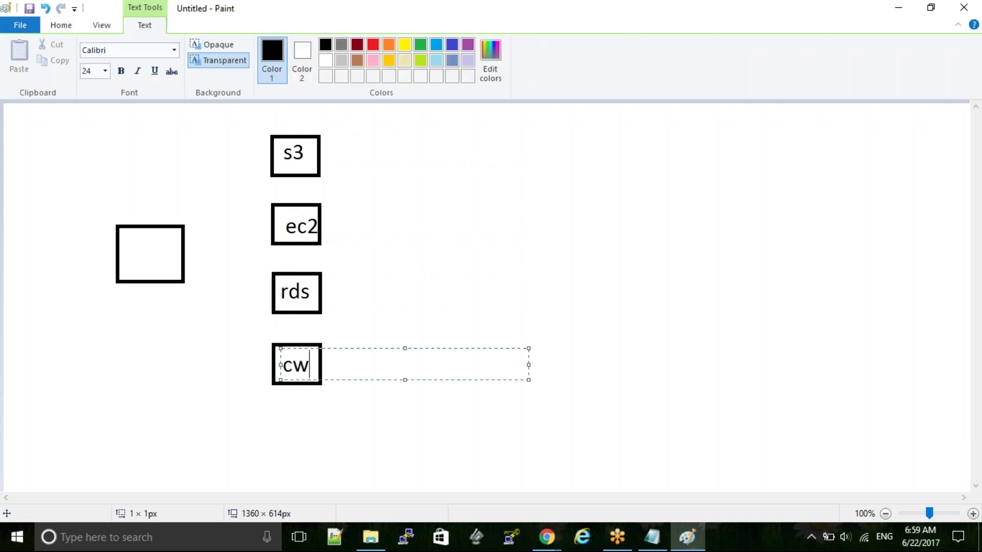
pyautogui.click(186, 378)
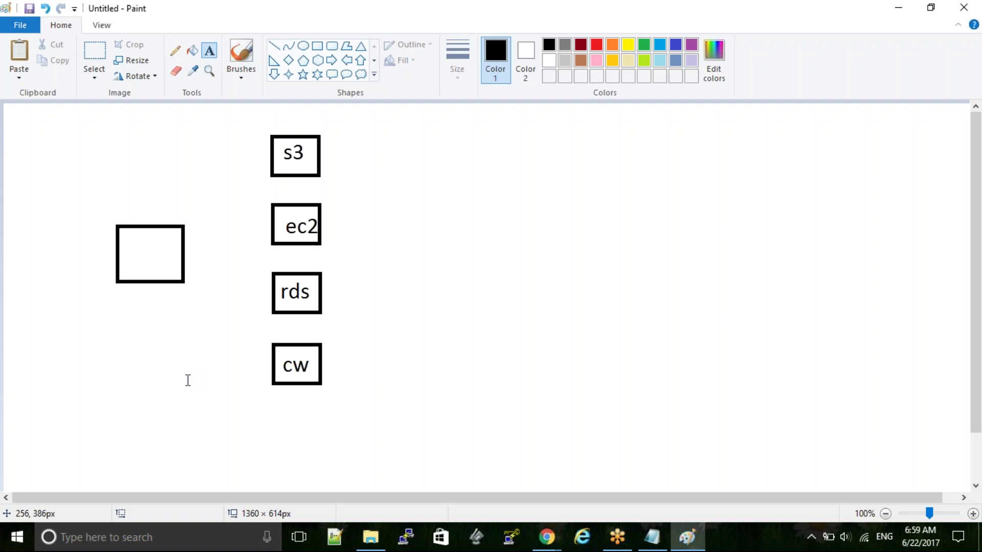
pyautogui.hotkey('alt', 'Tab')
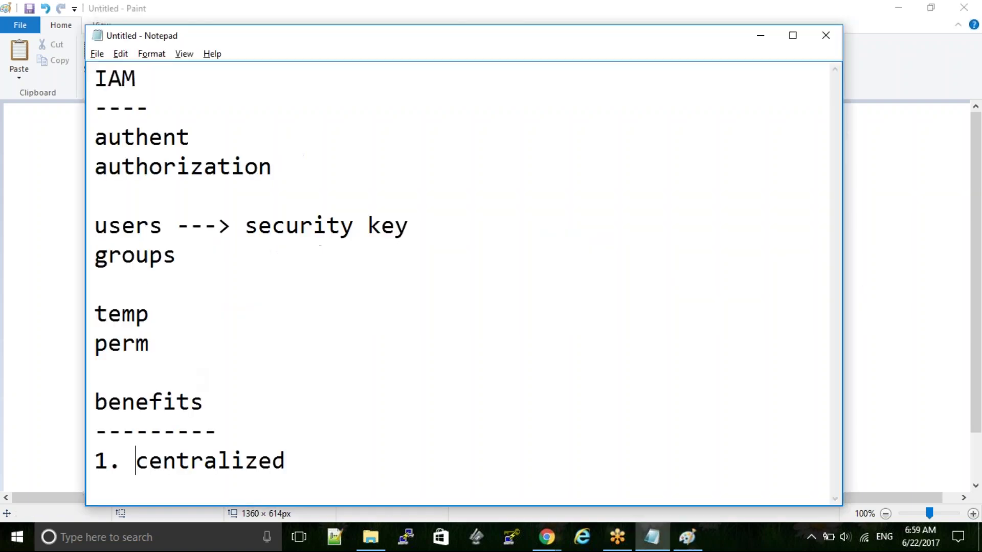
# - Add '2. revoke' below '1. centralized' and begin a third item '3.'
pyautogui.press('Right')
pyautogui.press('Right')
pyautogui.press('Right')
pyautogui.press('Right')
pyautogui.press('Right')
pyautogui.press('Right')
pyautogui.press('Right')
pyautogui.press('Right')
pyautogui.press('Return')
pyautogui.write('2.')
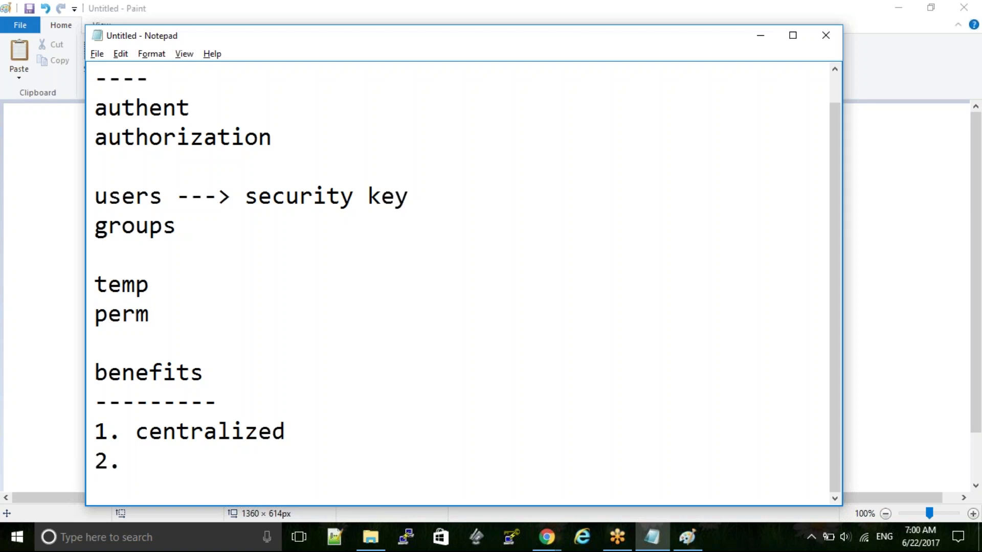
pyautogui.write('revoke')
pyautogui.press('Return')
pyautogui.write('3.')
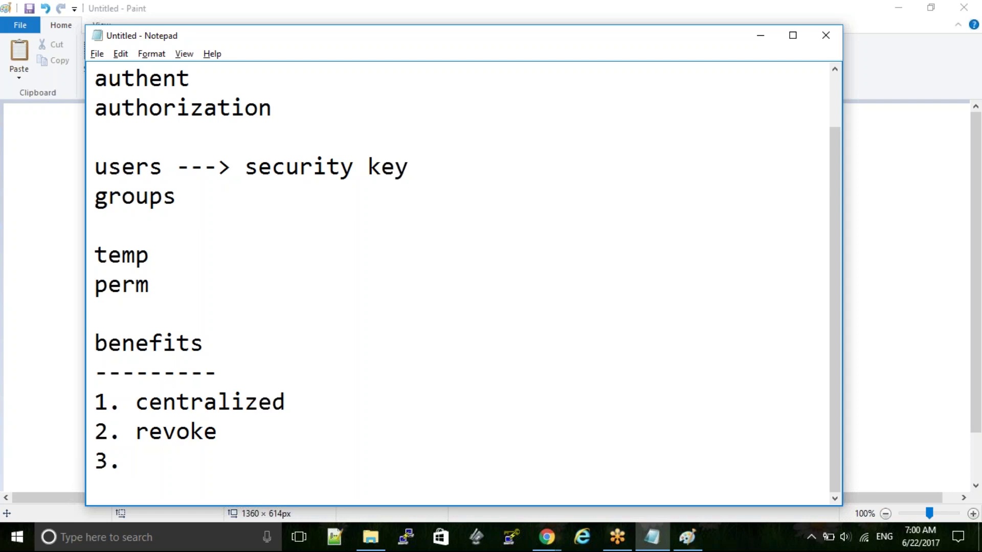
# - In Paint, write the label 'admin' inside the large left rectangle
pyautogui.hotkey('alt', 'Tab')
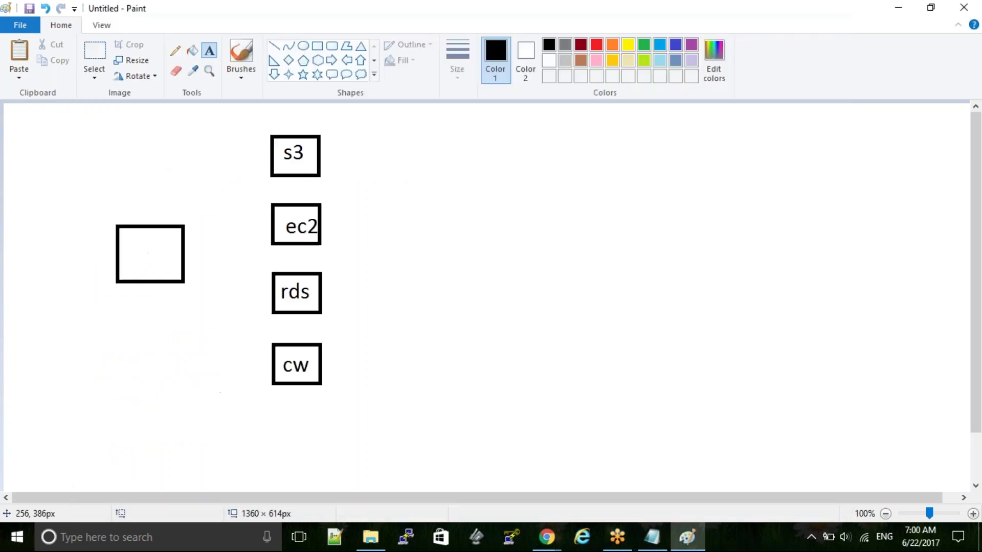
pyautogui.click(120, 251)
pyautogui.write('admin')
pyautogui.click(115, 340)
# - Complete item 3 as 'organized heirarchy' and begin a fourth item '4.'
pyautogui.hotkey('alt', 'Tab')
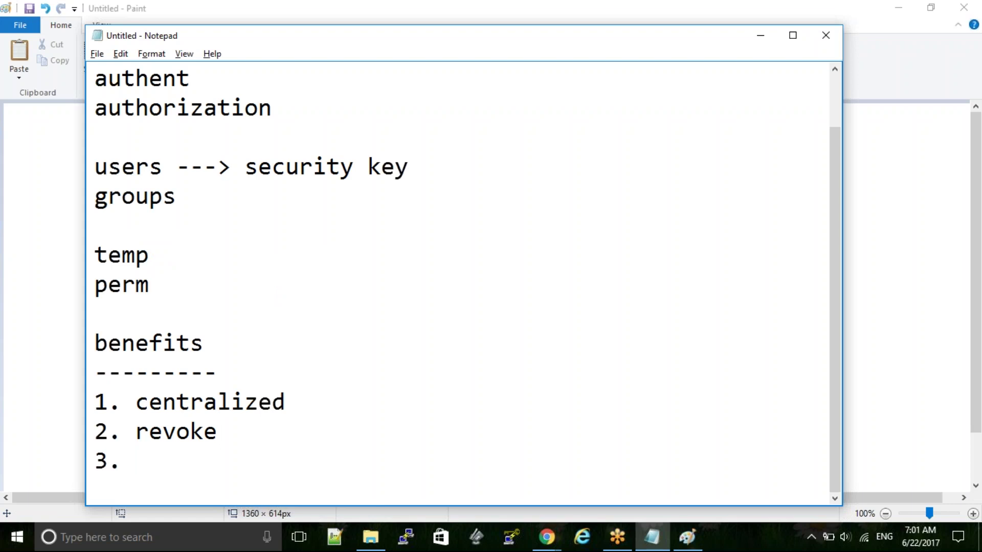
pyautogui.write('organized heirarchy')
pyautogui.press('Return')
pyautogui.write('4.')
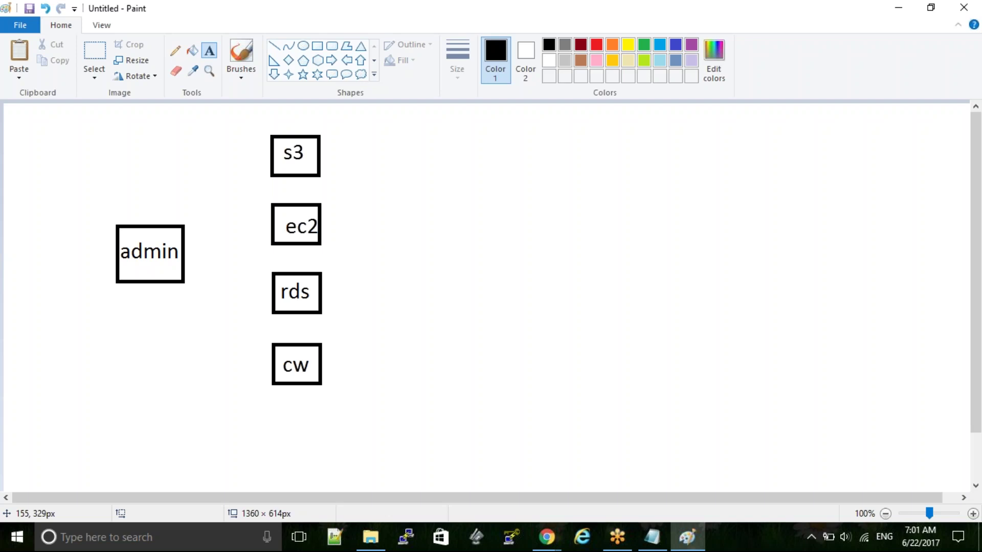
# - Bring the Notepad IAM notes window back in front of the Paint diagram
pyautogui.hotkey('alt', 'Tab')
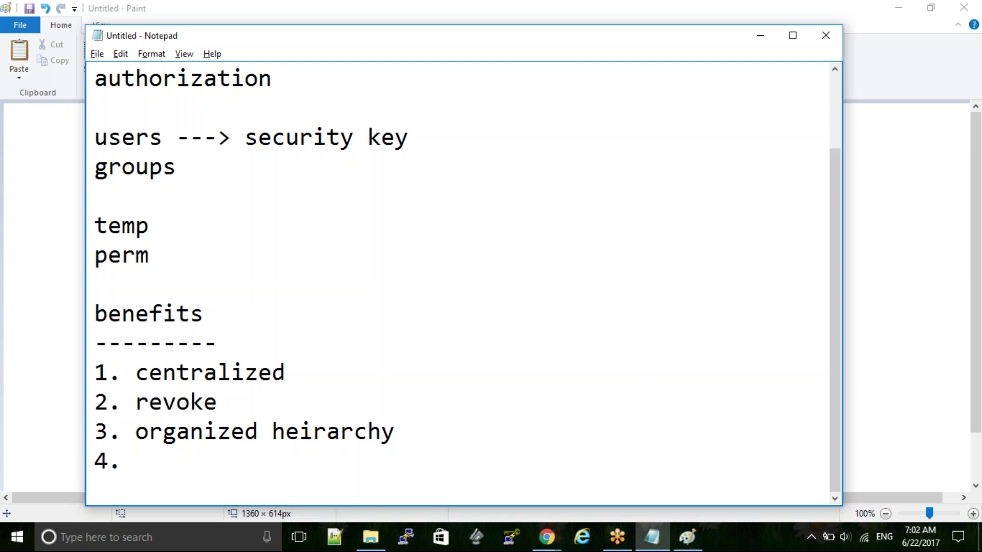
# - Fill item 4 with 'fine grained a c', add '5. iam', then two blank lines
pyautogui.write('fine gr')
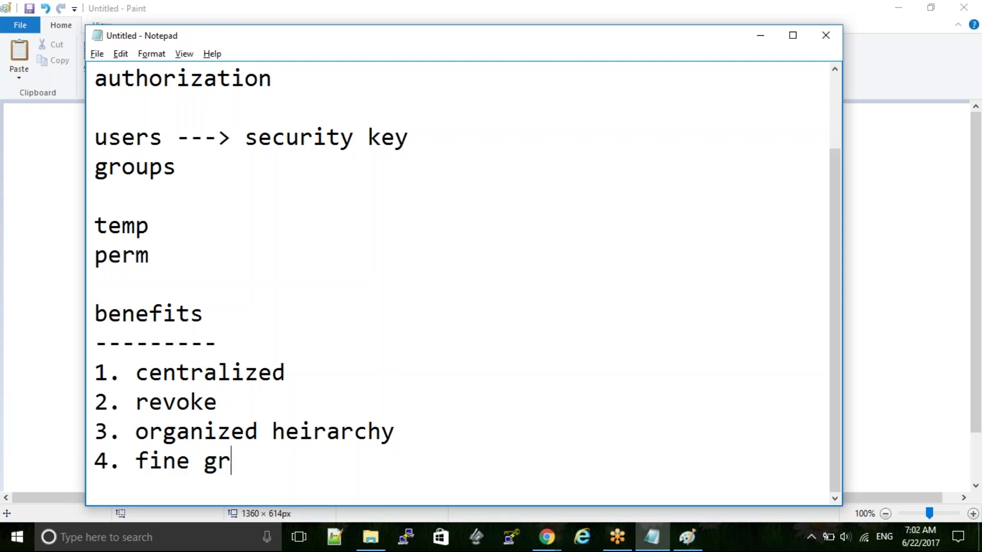
pyautogui.write('ained a c')
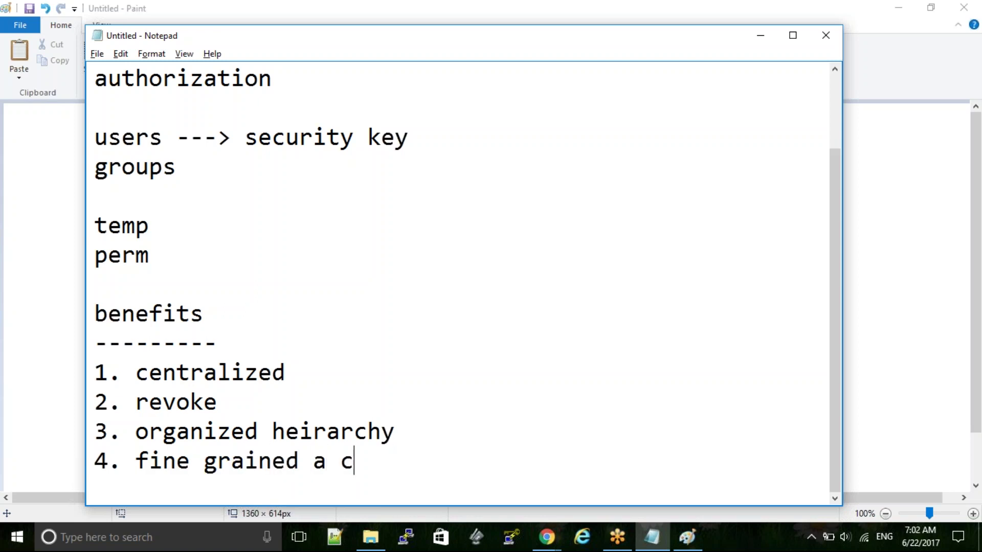
pyautogui.press('Return')
pyautogui.write('5.')
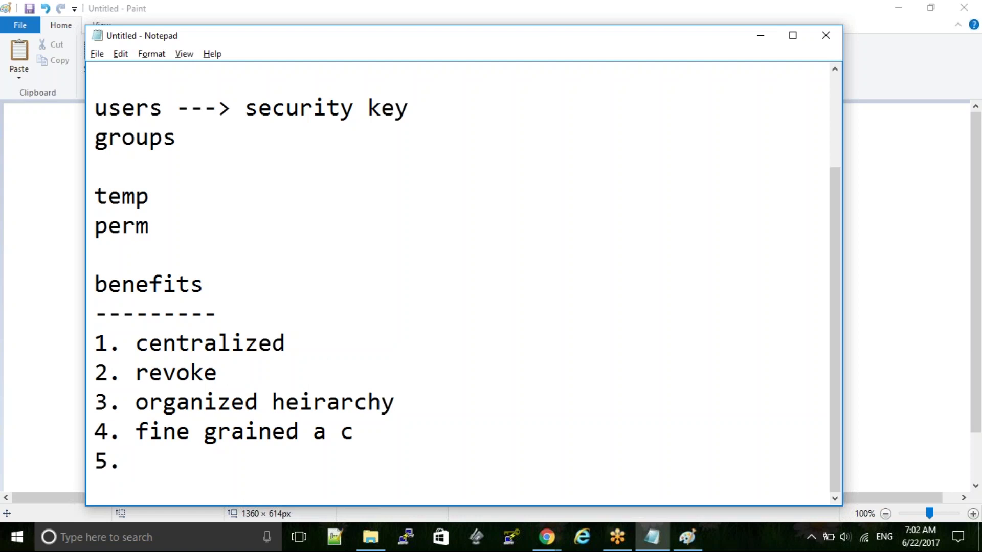
pyautogui.write('iam')
pyautogui.press('Return')
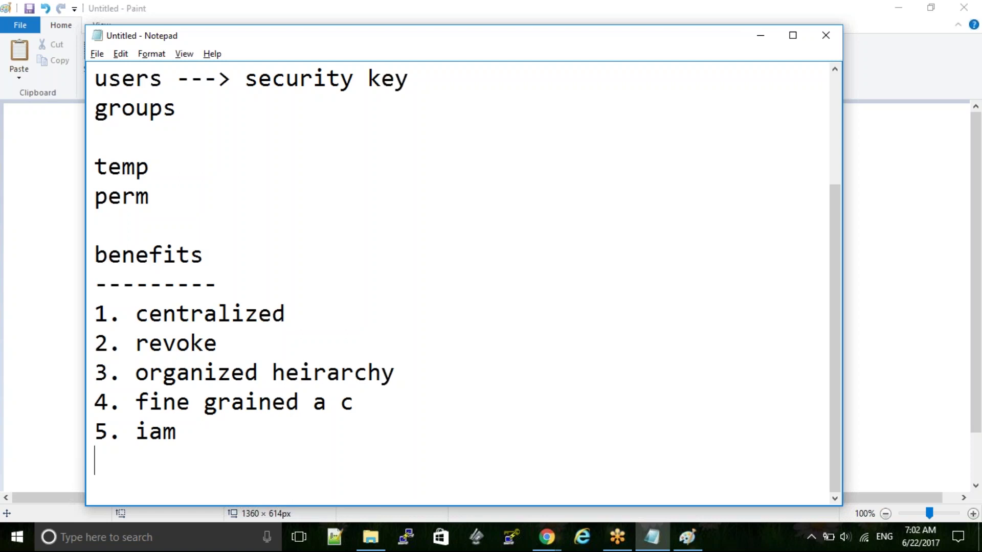
pyautogui.press('Return')
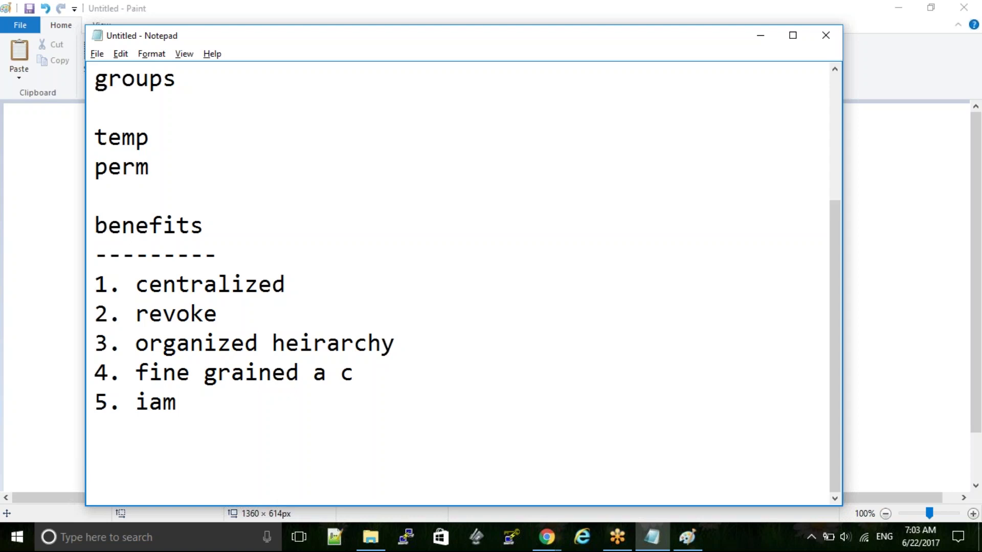
# - Open aws.amazon.com in a new Chrome tab and go to the console sign-in page
pyautogui.hotkey('alt', 'Tab')
pyautogui.hotkey('alt', 'Tab')
pyautogui.hotkey('alt', 'Tab')
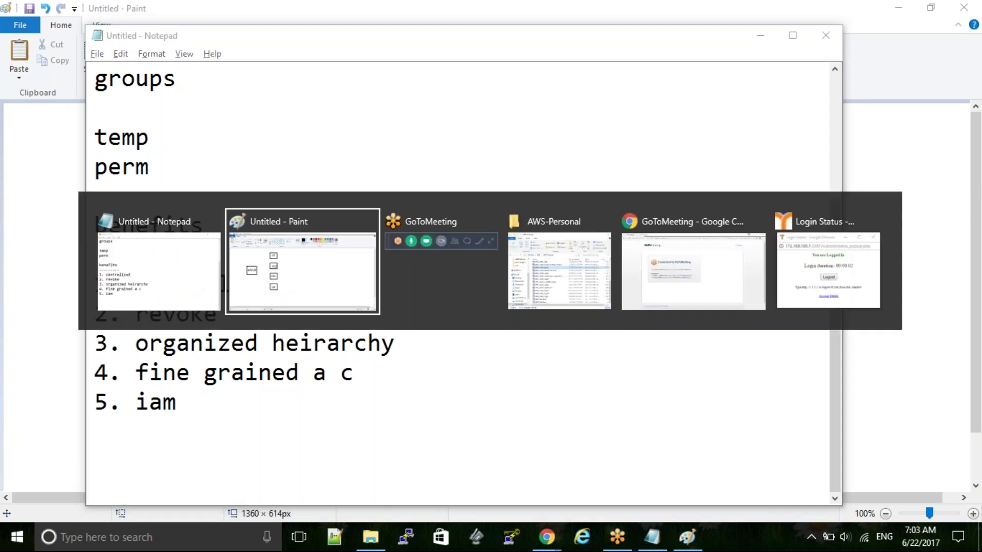
pyautogui.hotkey('alt', 'Tab')
pyautogui.hotkey('alt', 'Tab')
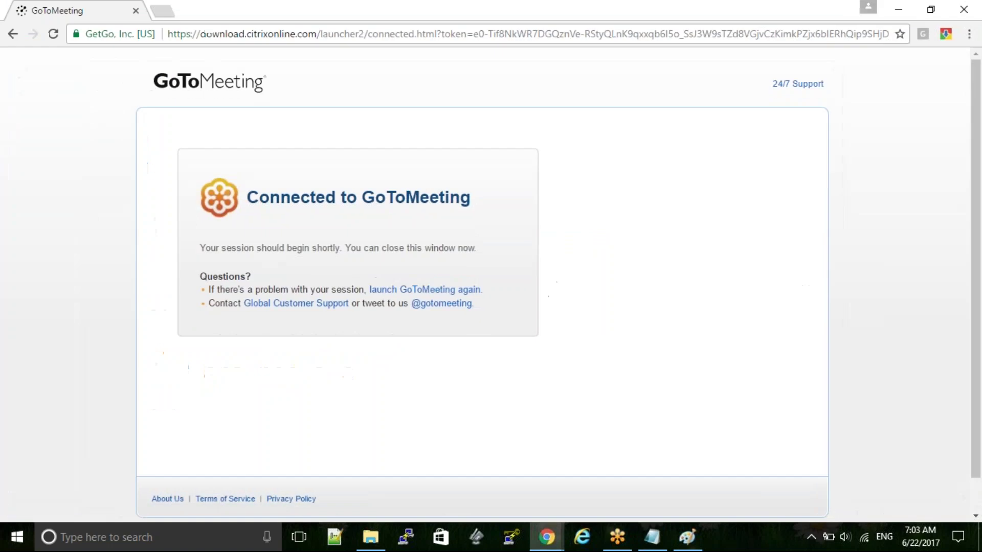
pyautogui.click(164, 15)
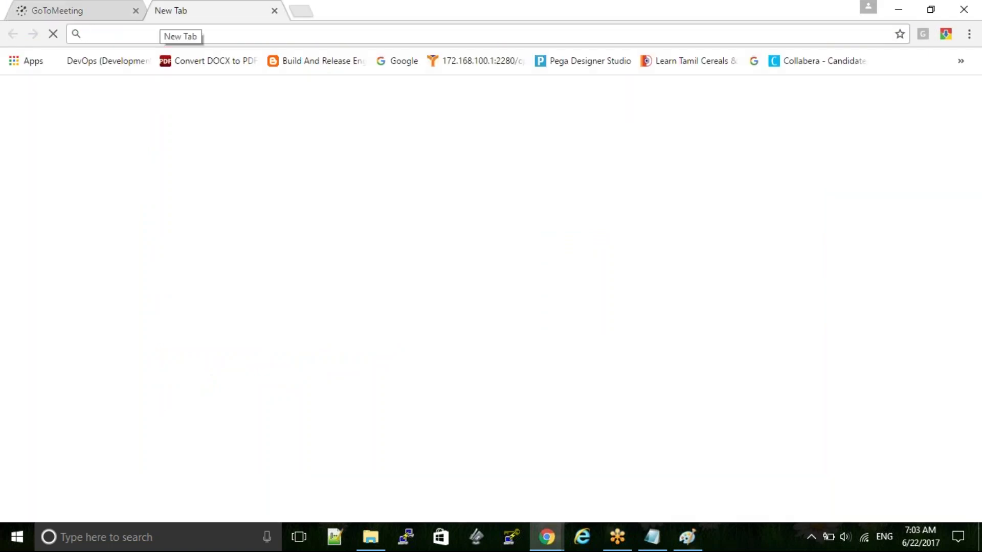
pyautogui.write('aws.amazon.com')
pyautogui.press('Return')
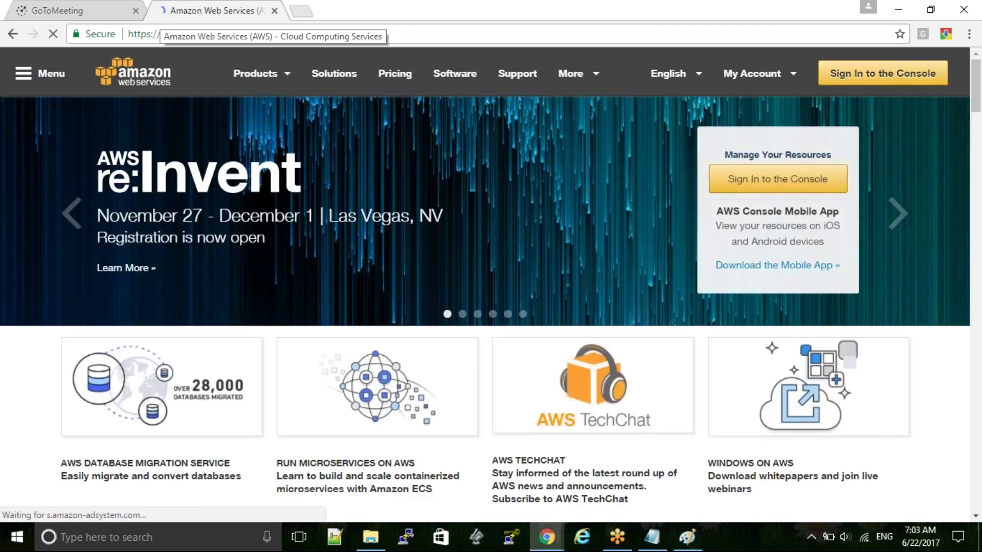
pyautogui.click(864, 88)
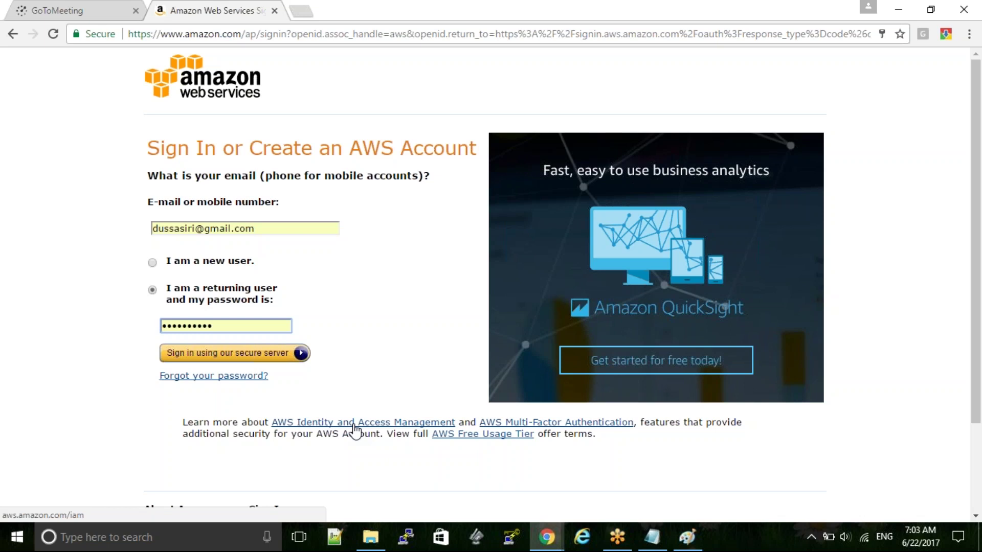
# - Return from the browser to the IAM notes in Notepad
pyautogui.hotkey('alt', 'Tab')
pyautogui.press('Tab')
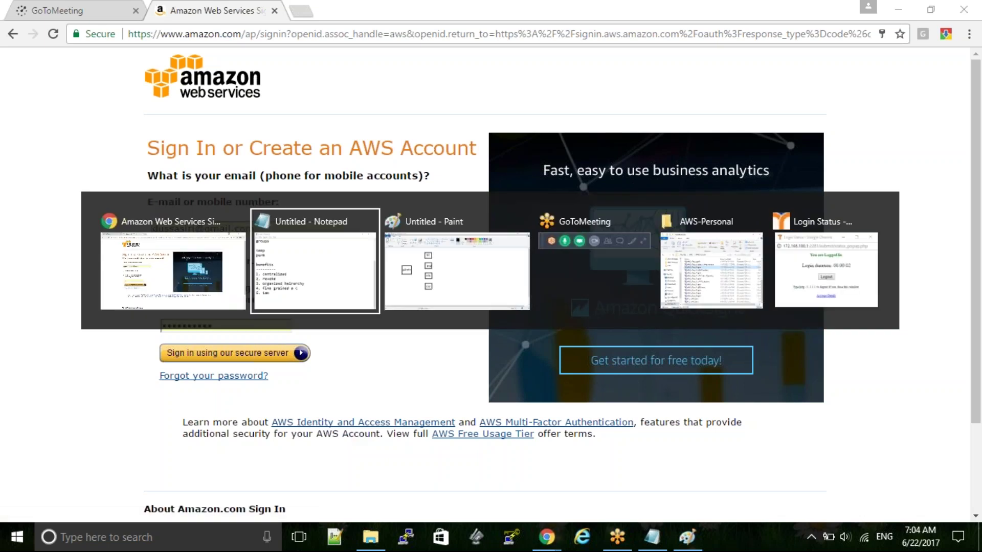
pyautogui.hotkey('alt', 'Tab')
pyautogui.press('Tab')
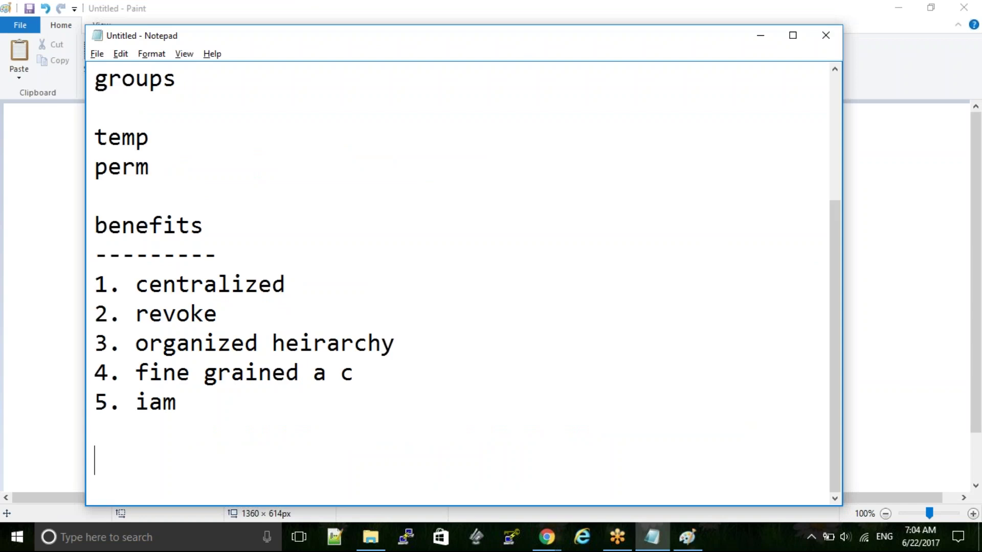
# - Add a dashed 'pricing' heading listing '5000 IAM a/c', '250 roles' and '15-36 hours sts'
pyautogui.write('pricing')
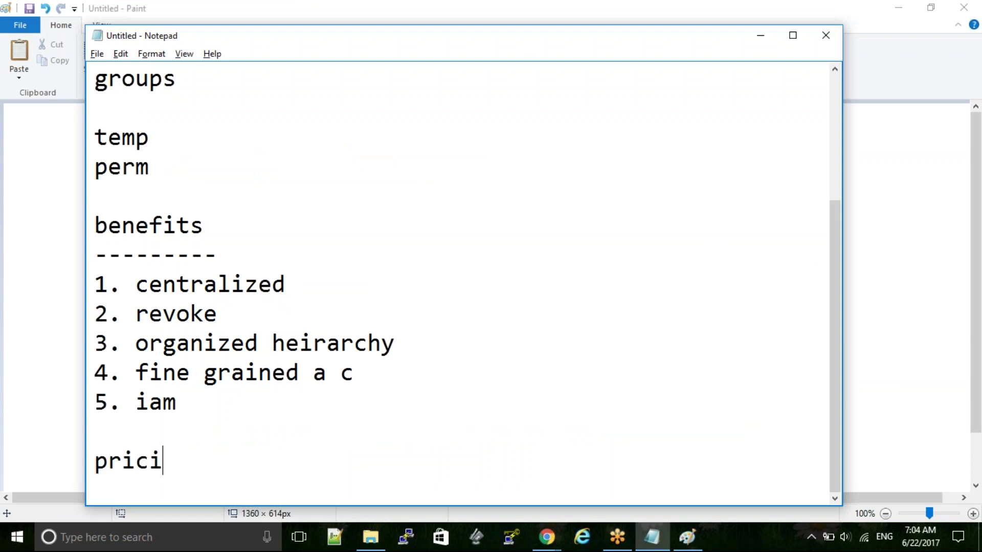
pyautogui.press('Return')
pyautogui.write('--------')
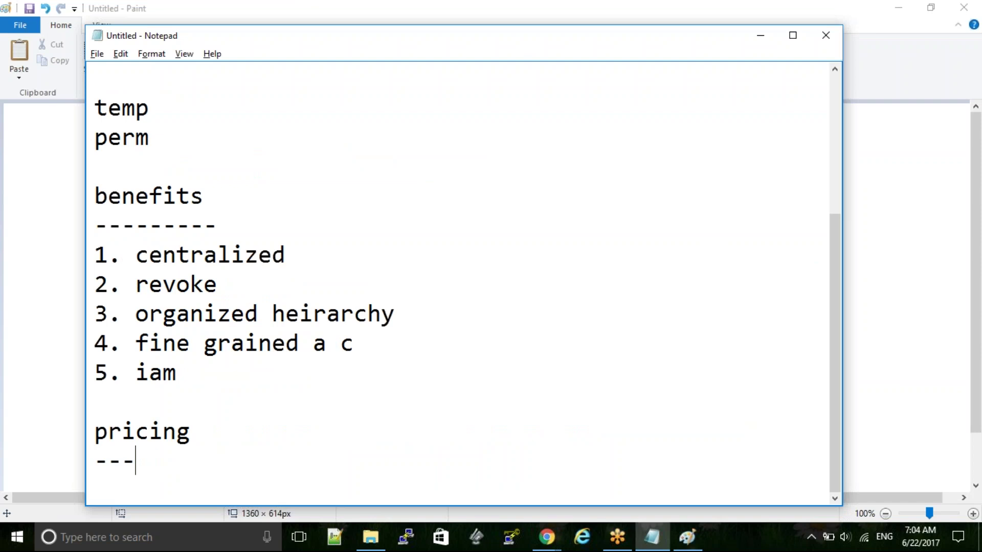
pyautogui.press('Return')
pyautogui.press('Return')
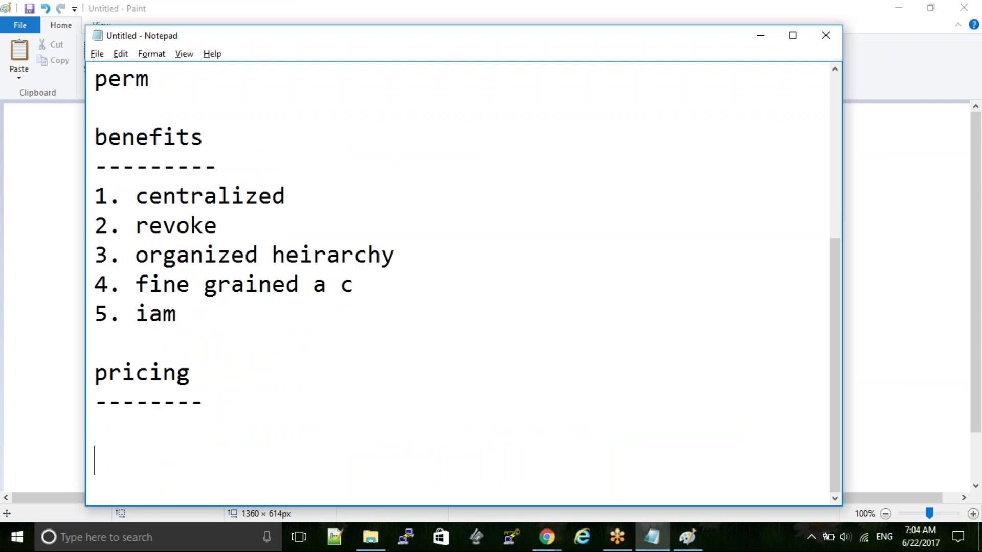
pyautogui.write('5000 ')
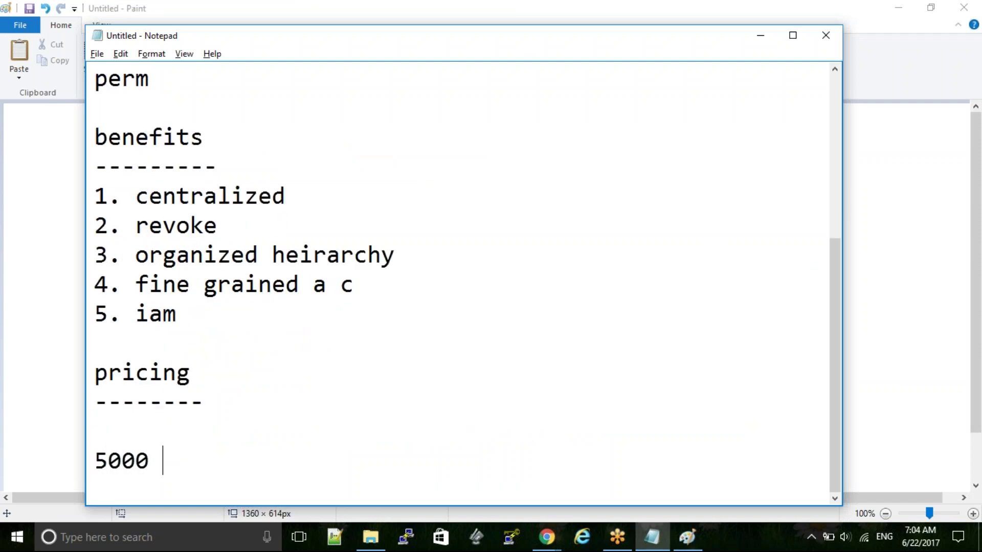
pyautogui.write('IAM a/c')
pyautogui.press('Return')
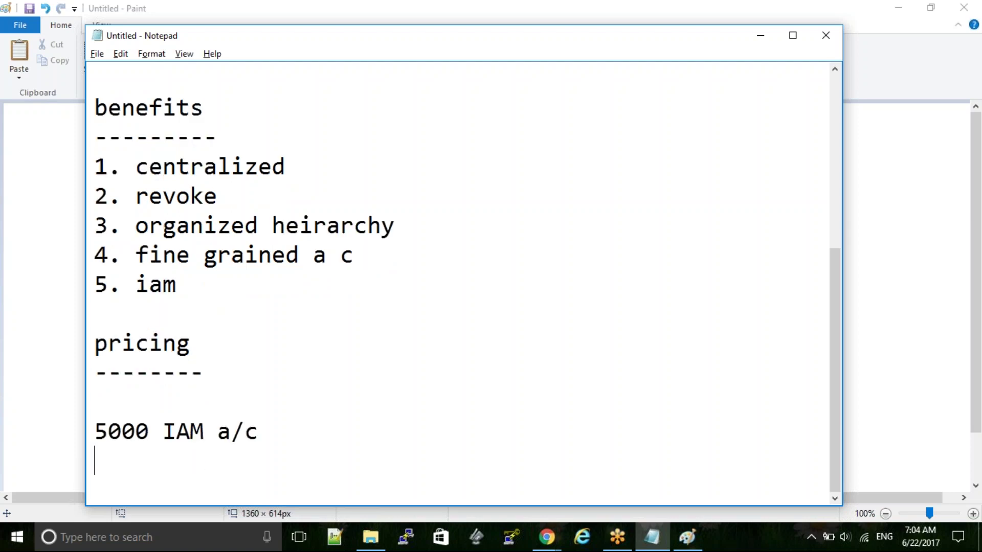
pyautogui.write('250 role')
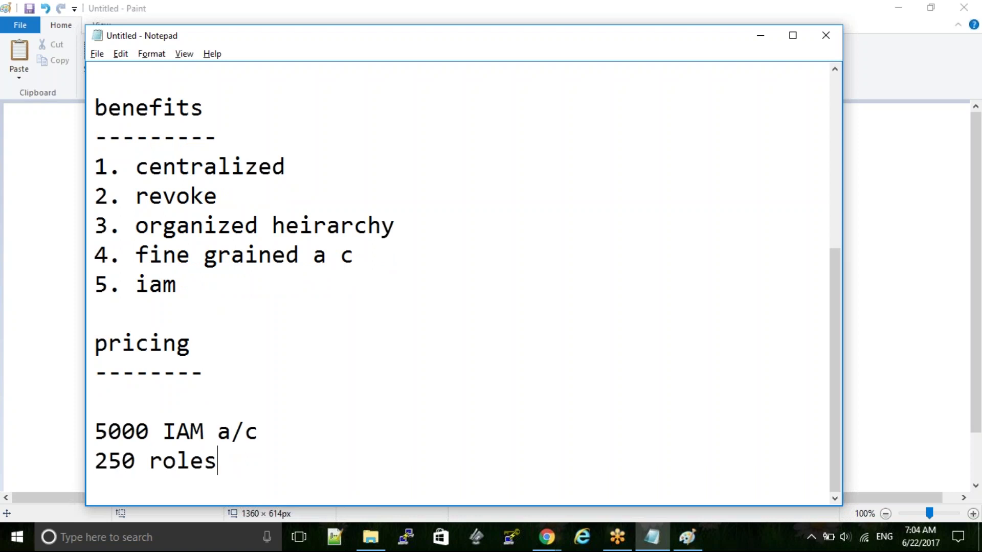
pyautogui.write('s')
pyautogui.press('Return')
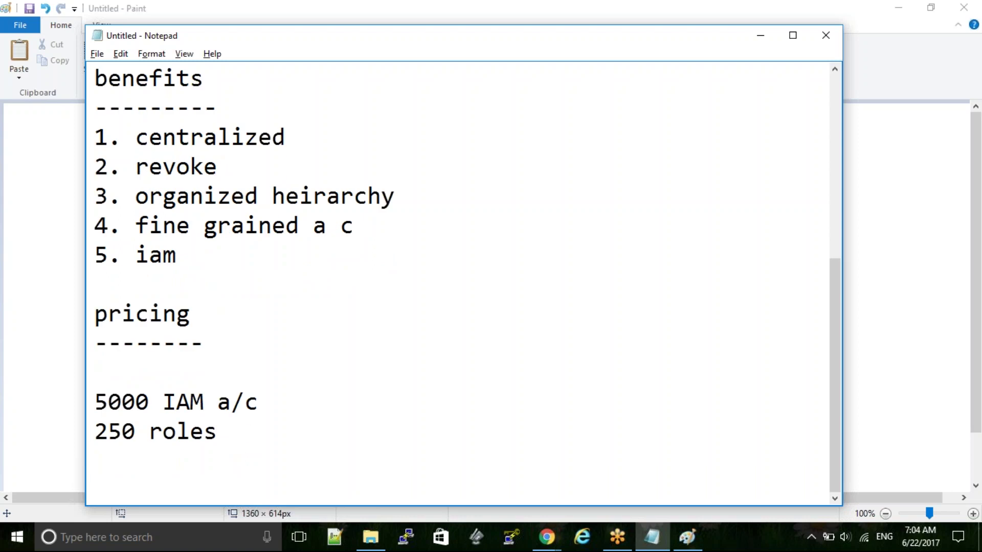
pyautogui.write('15-36')
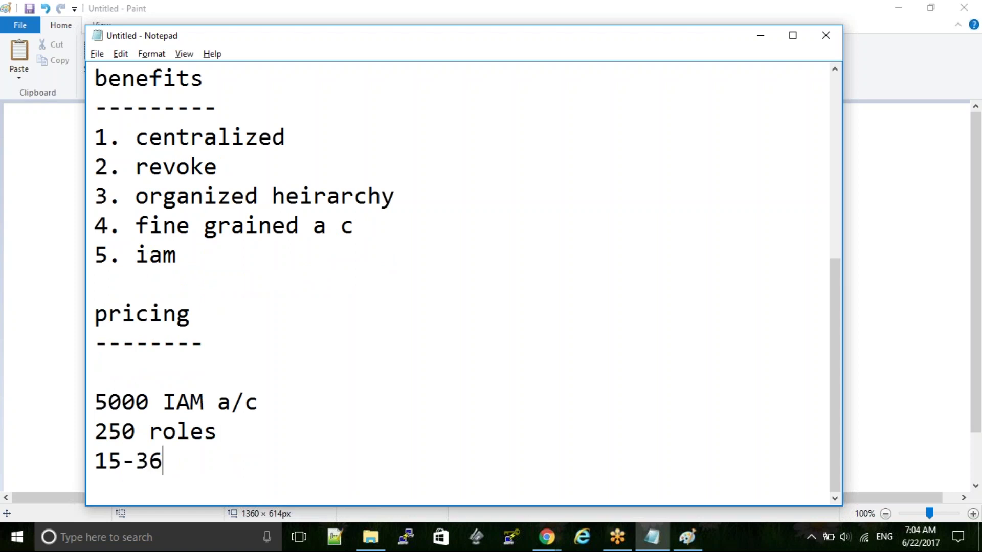
pyautogui.write(' hours ')
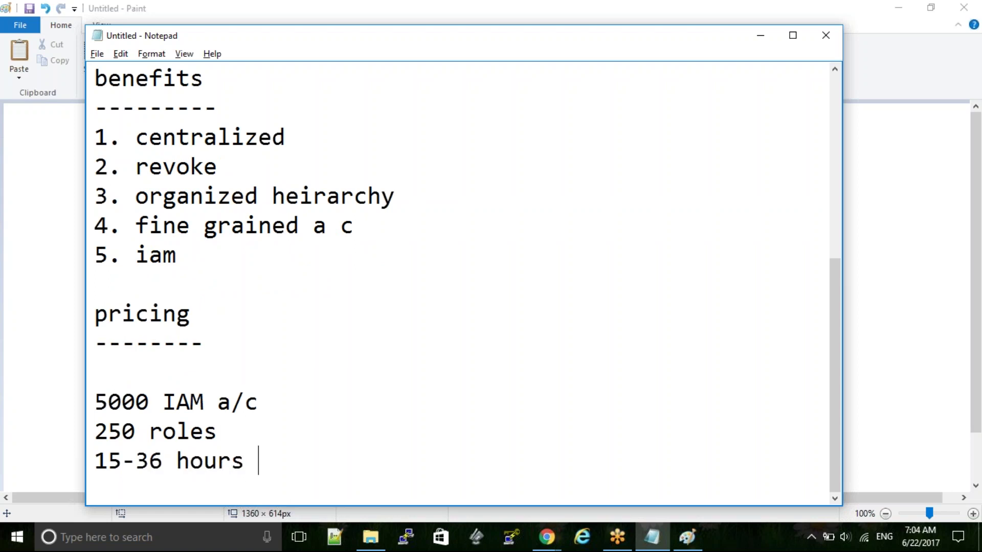
pyautogui.write('sts')
pyautogui.press('Return')
pyautogui.press('Return')
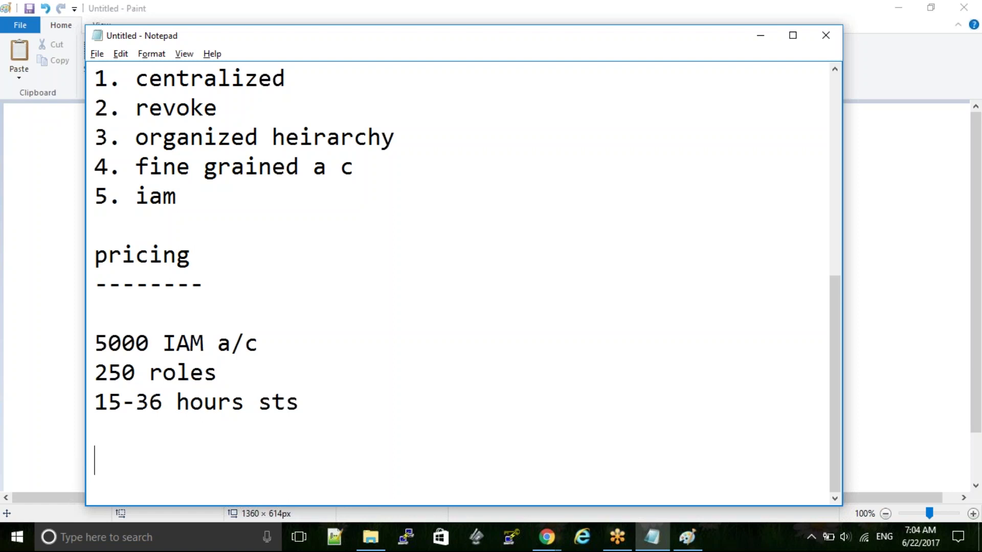
# - Type a 'works?' line followed by 'users', 'groups' and 'roles/policies' on separate lines
pyautogui.write('works?')
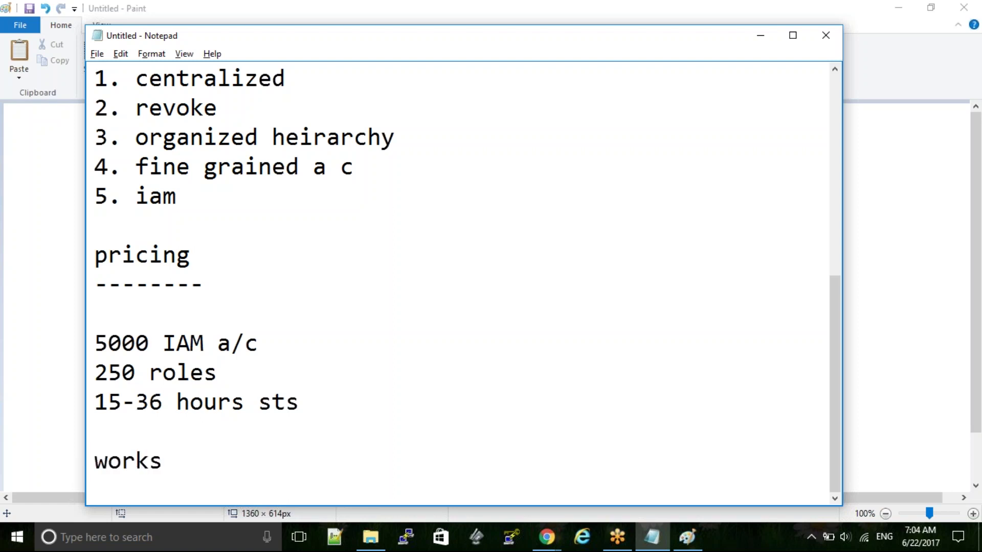
pyautogui.press('Return')
pyautogui.press('Return')
pyautogui.write('users')
pyautogui.press('Return')
pyautogui.write('groups')
pyautogui.press('Return')
pyautogui.write('roles/polici')
pyautogui.press('BackSpace')
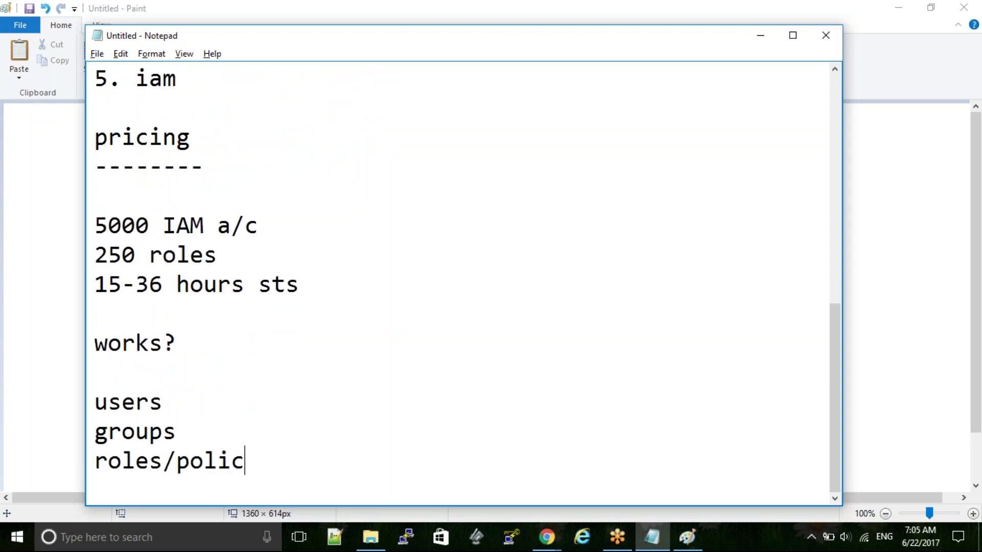
pyautogui.write('ies')
pyautogui.press('Return')
pyautogui.press('Return')
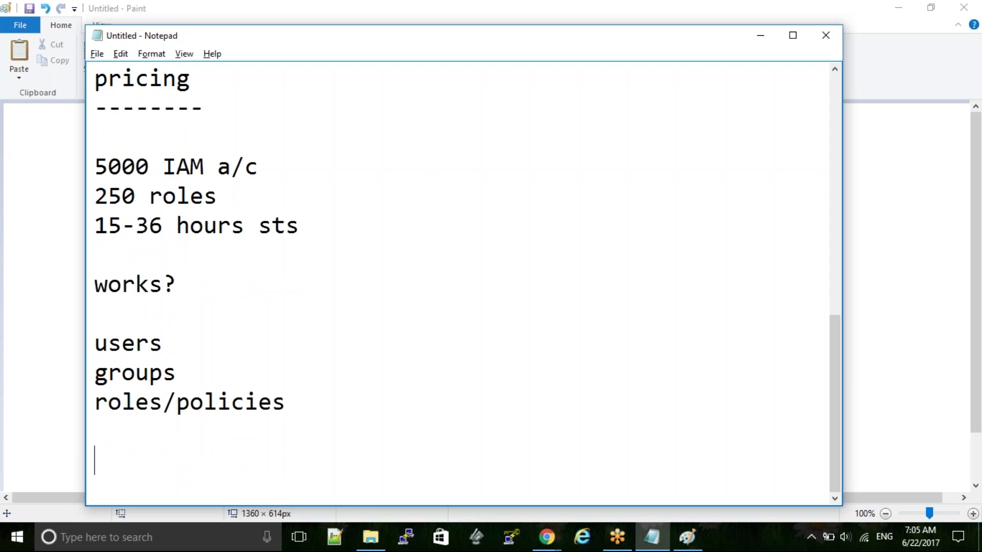
# - Highlight the three lines and the words users and groups for emphasis, then add a blank line
pyautogui.moveTo(95, 339); pyautogui.dragTo(302, 419)
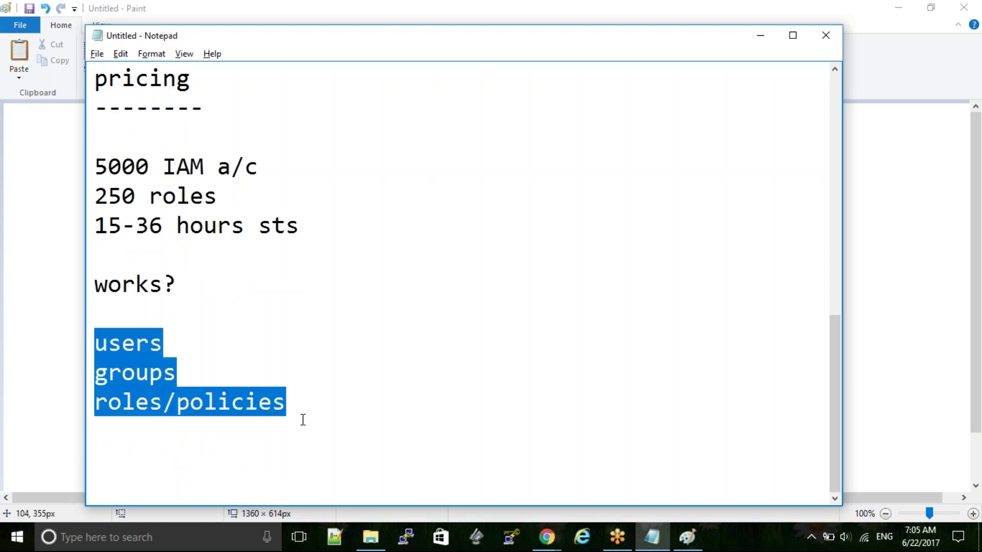
pyautogui.click(215, 450)
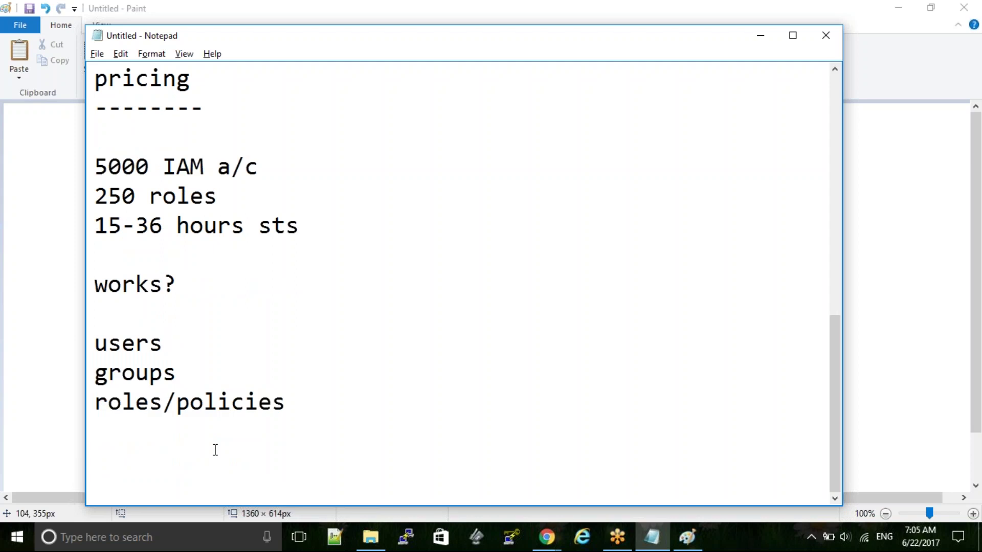
pyautogui.doubleClick(131, 344)
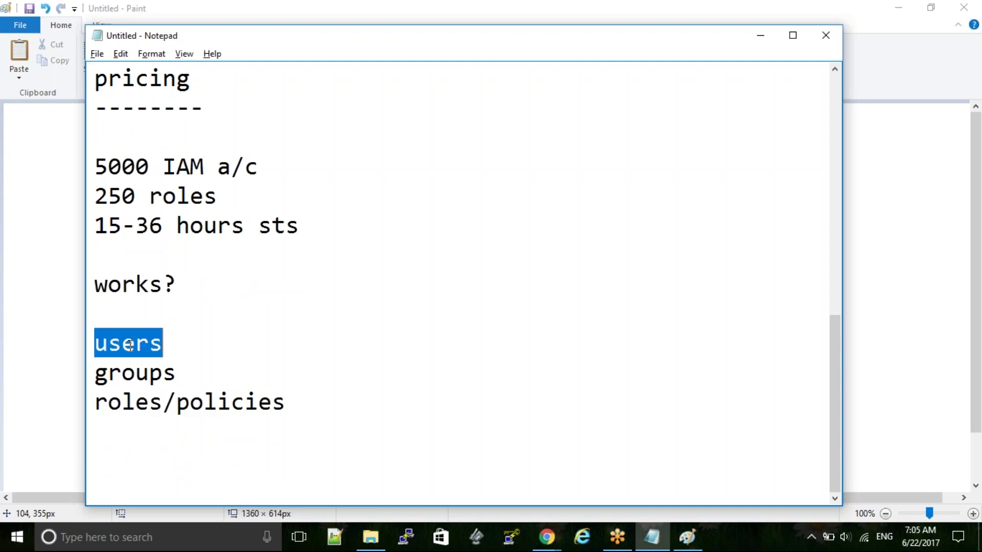
pyautogui.doubleClick(124, 379)
pyautogui.click(334, 315)
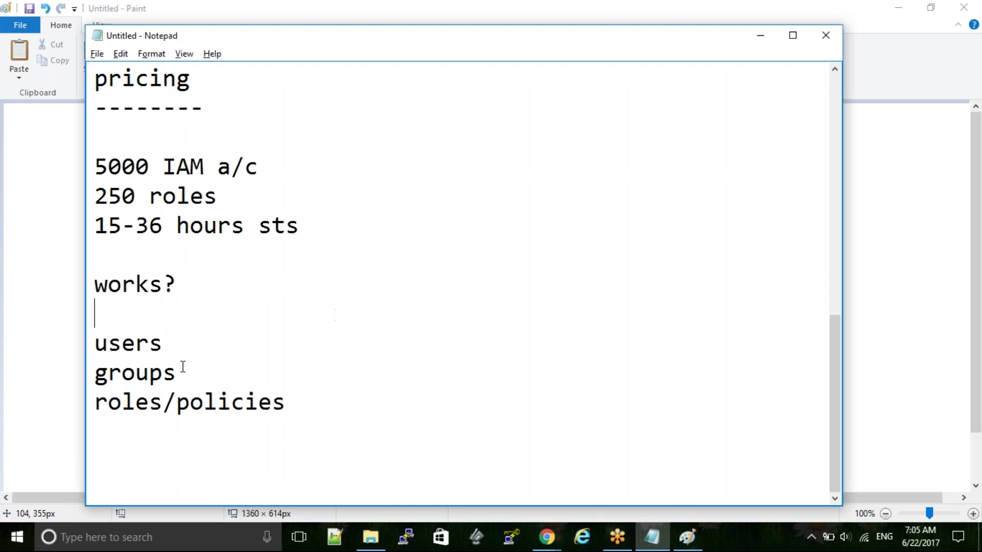
pyautogui.doubleClick(147, 373)
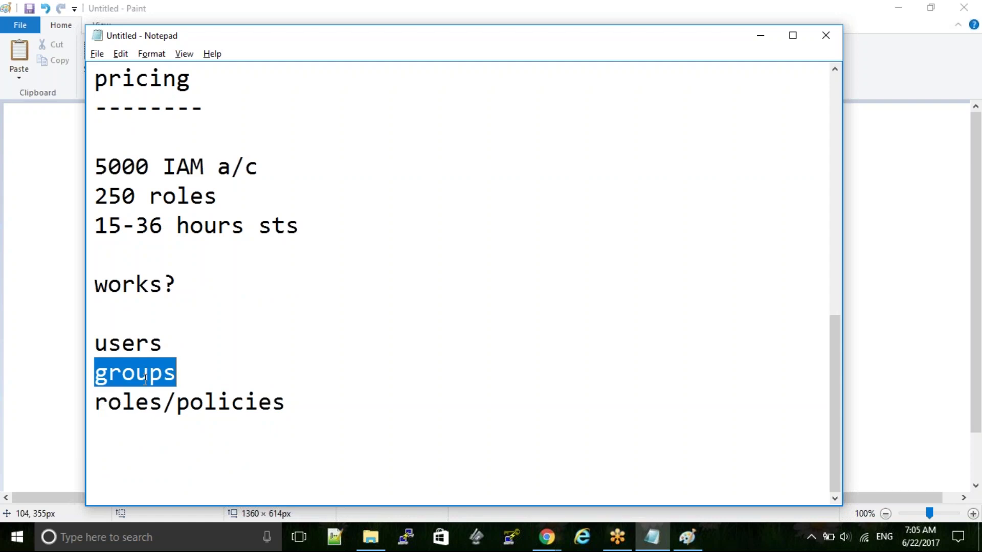
pyautogui.click(298, 316)
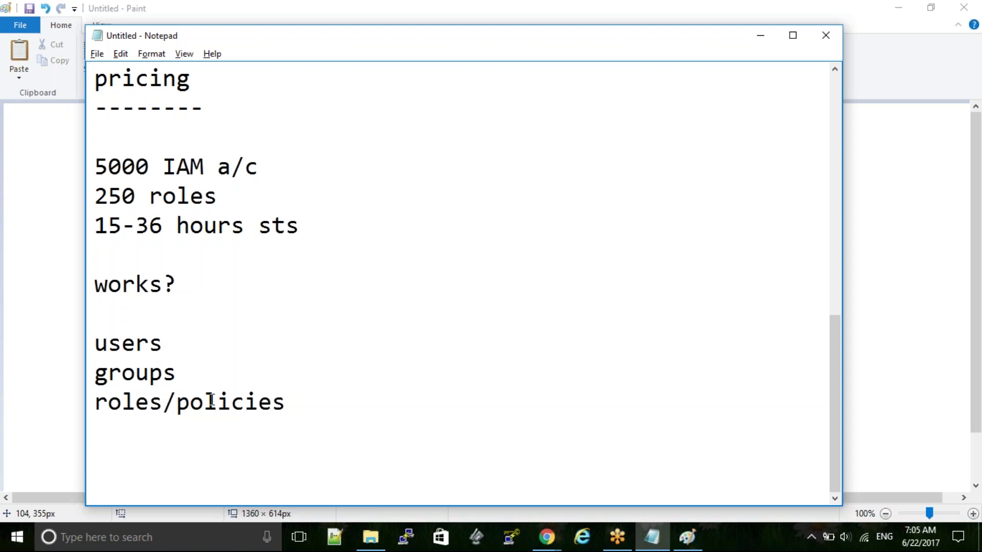
pyautogui.doubleClick(143, 377)
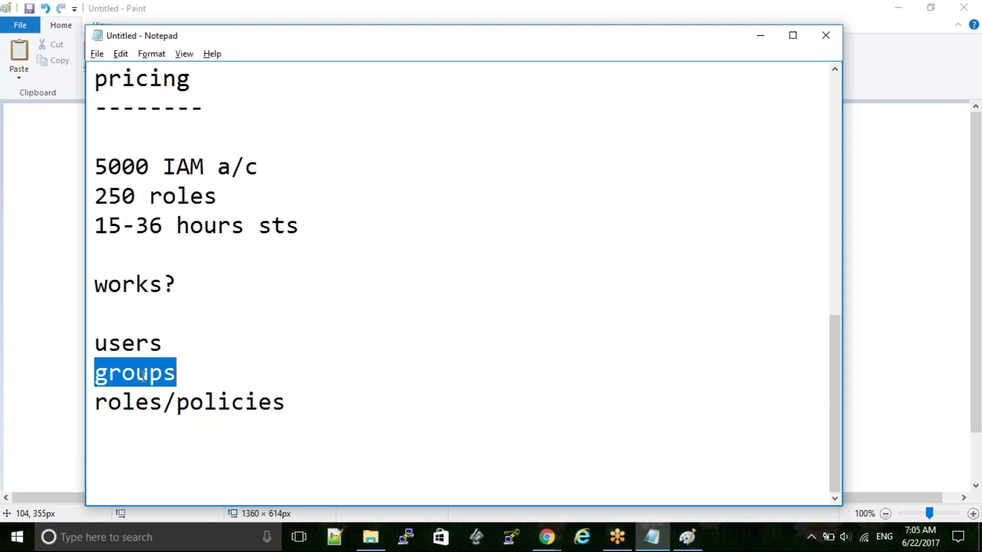
pyautogui.click(302, 413)
pyautogui.press('Return')
pyautogui.press('Return')
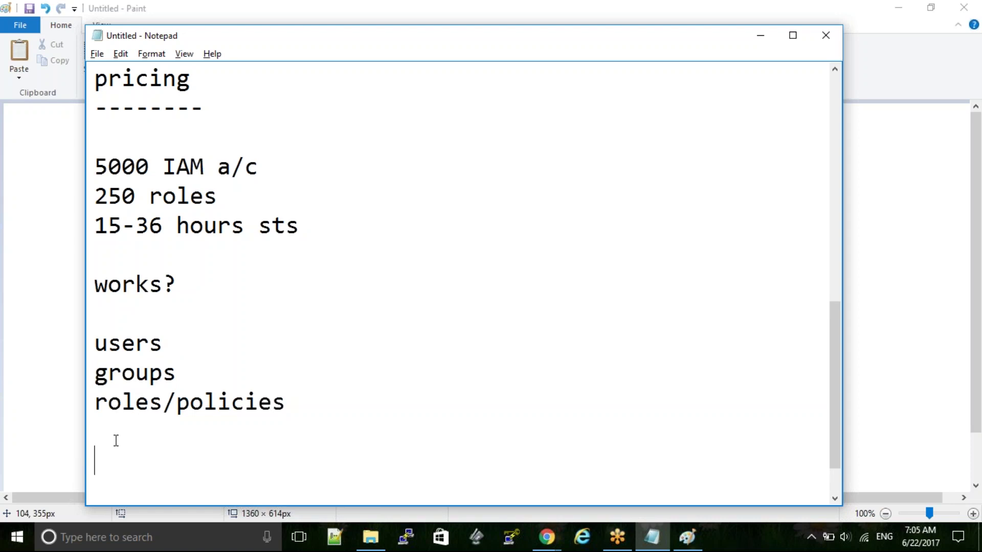
# - List '-json docs', '-policy generator', '-customized' and '-managed' as dash items under roles/policies
pyautogui.write('-json docs')
pyautogui.press('Return')
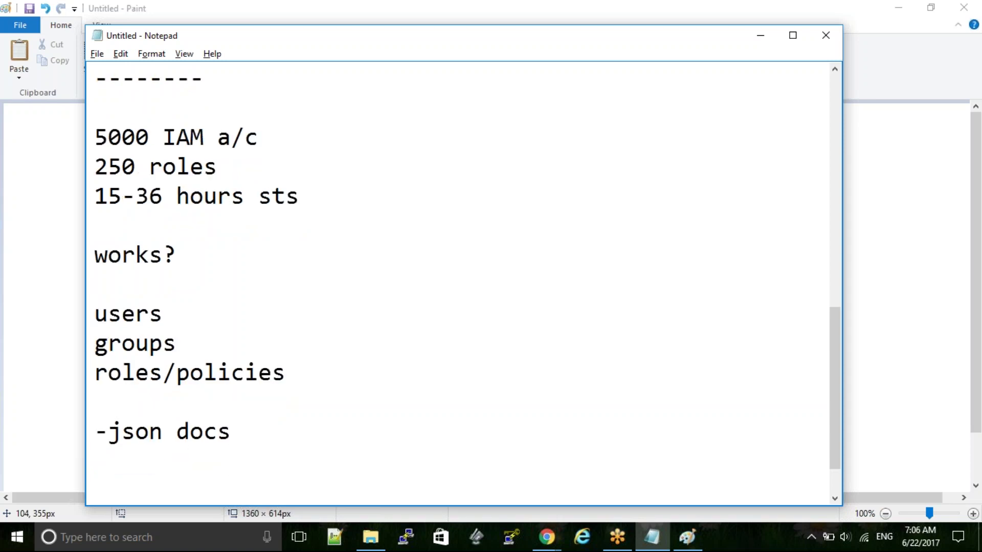
pyautogui.write('-')
pyautogui.write('policy generator')
pyautogui.press('Return')
pyautogui.write('-')
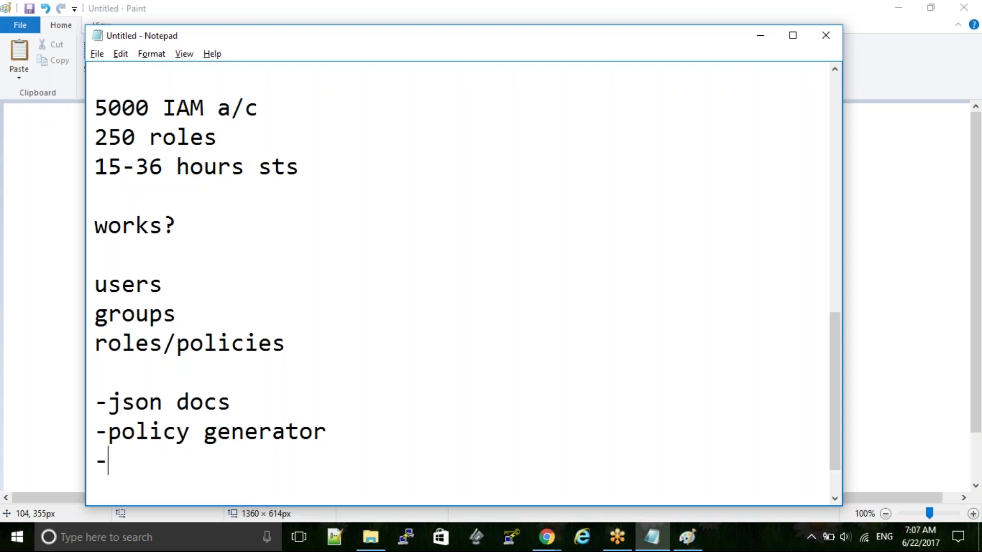
pyautogui.write('customized')
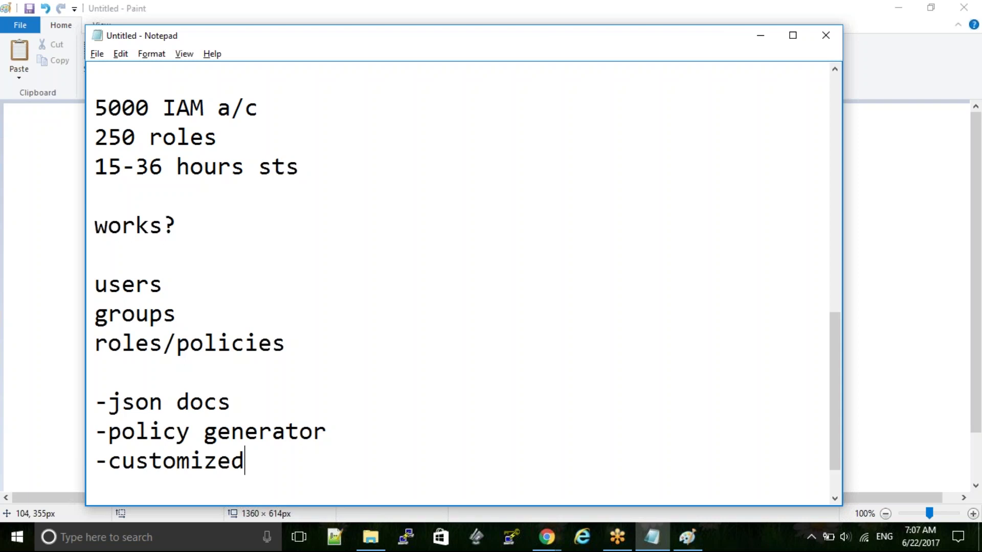
pyautogui.press('Return')
pyautogui.write('-managed')
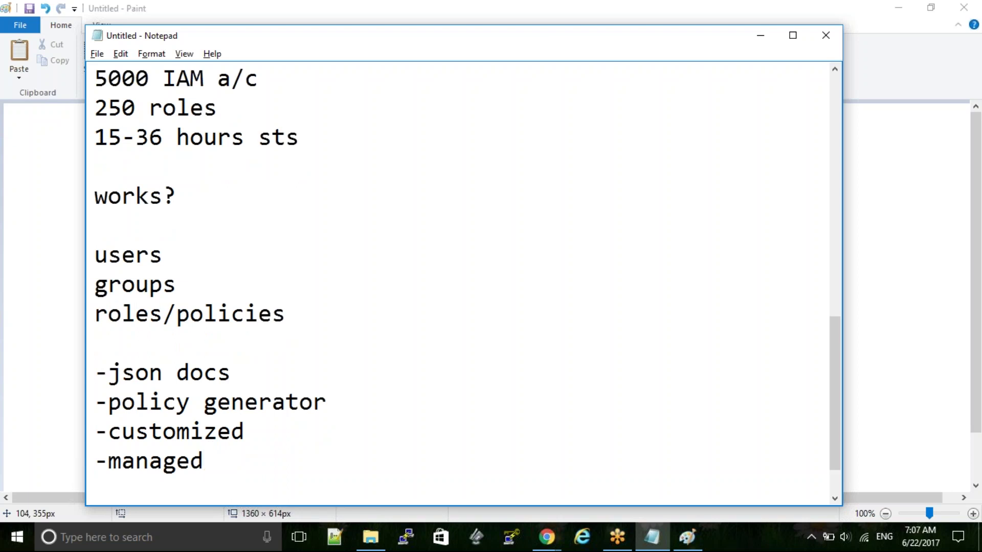
pyautogui.press('Return')
pyautogui.write('-')
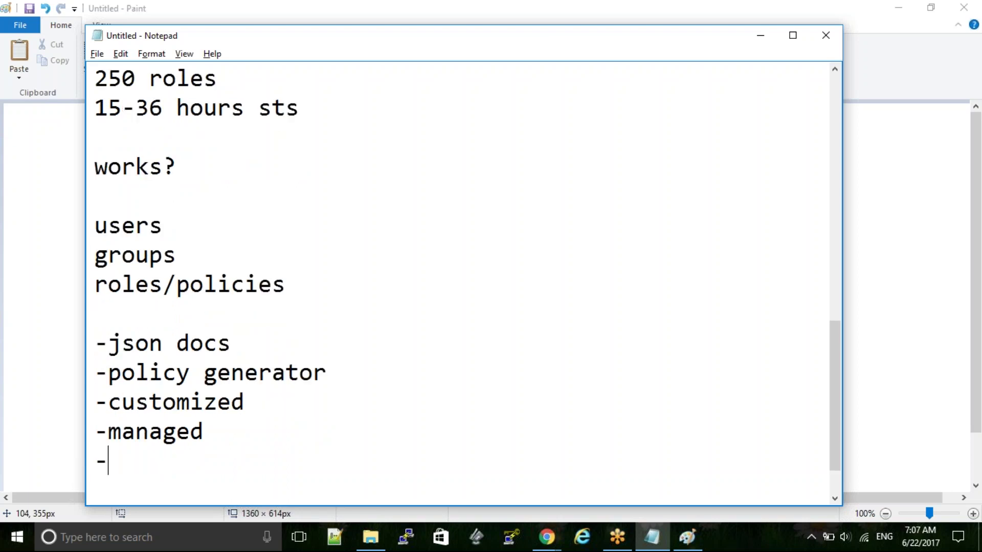
pyautogui.write('us')
pyautogui.press('BackSpace')
pyautogui.press('BackSpace')
pyautogui.press('BackSpace')
# - Start a dashed 'config' section listing 'users and groups' and 'users and resources'
pyautogui.press('Return')
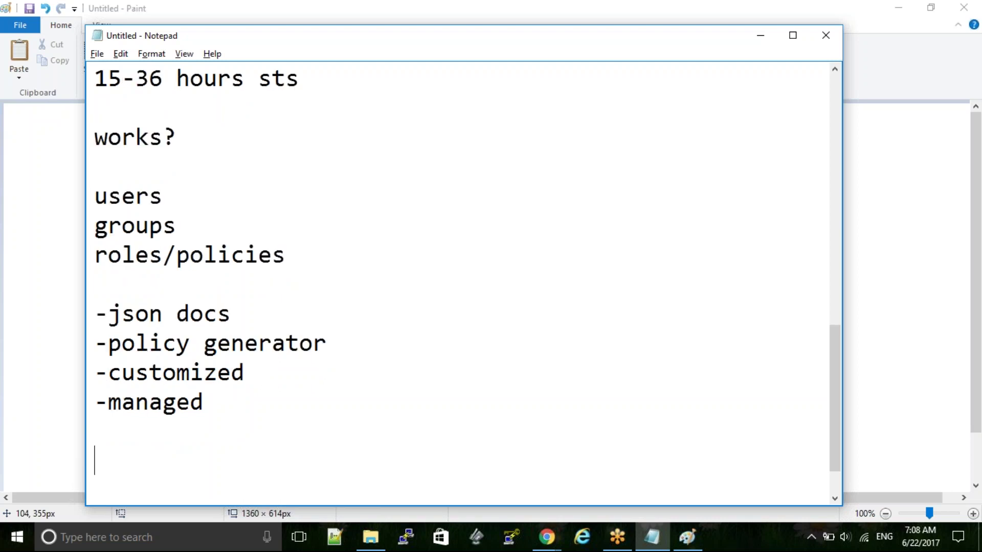
pyautogui.write('config')
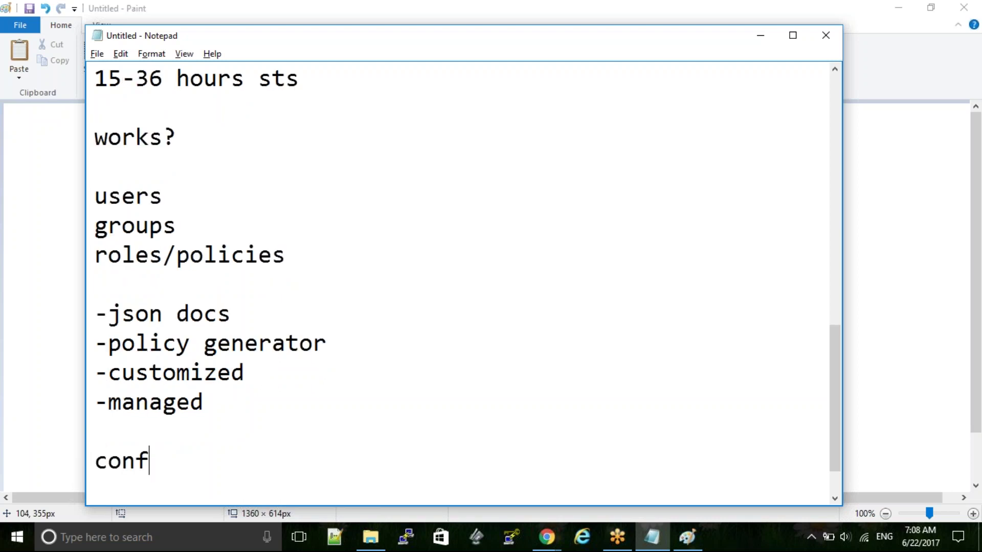
pyautogui.press('Return')
pyautogui.write('------')
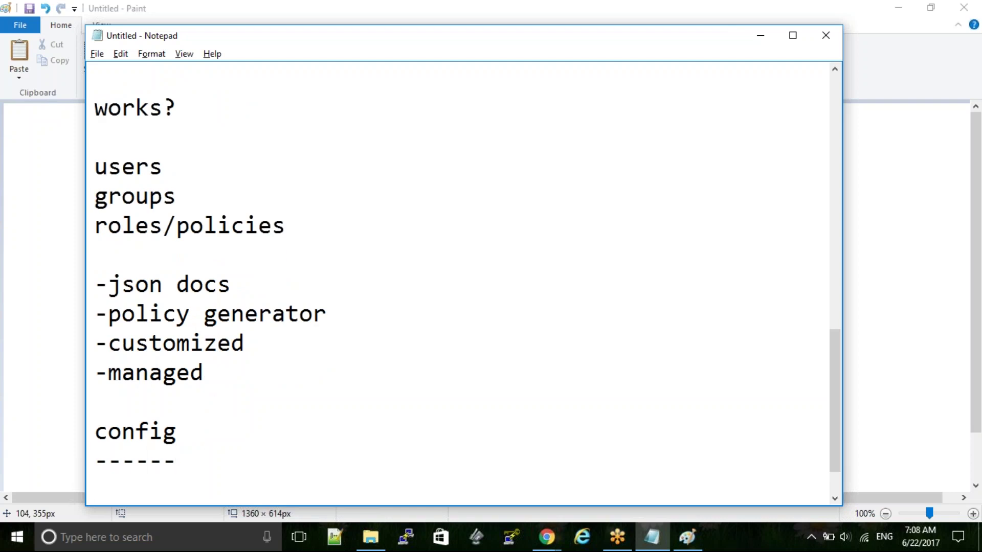
pyautogui.press('Return')
pyautogui.write('users and groups')
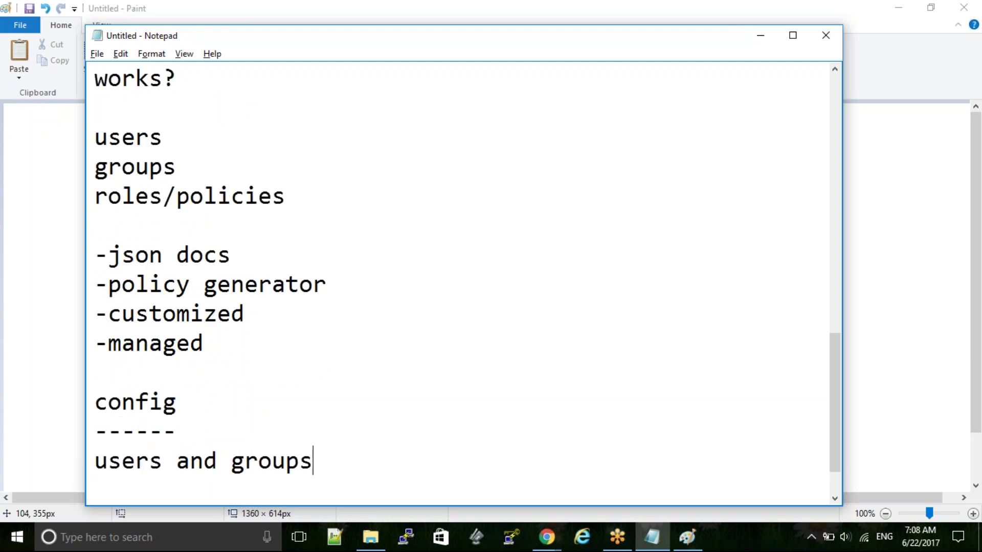
pyautogui.press('Return')
pyautogui.write('users and res')
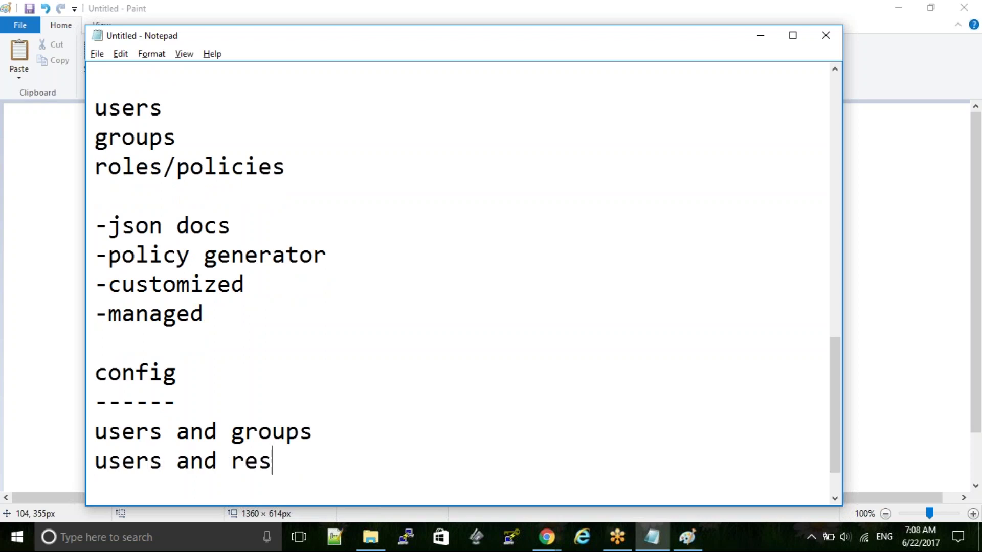
pyautogui.write('ources')
pyautogui.press('Return')
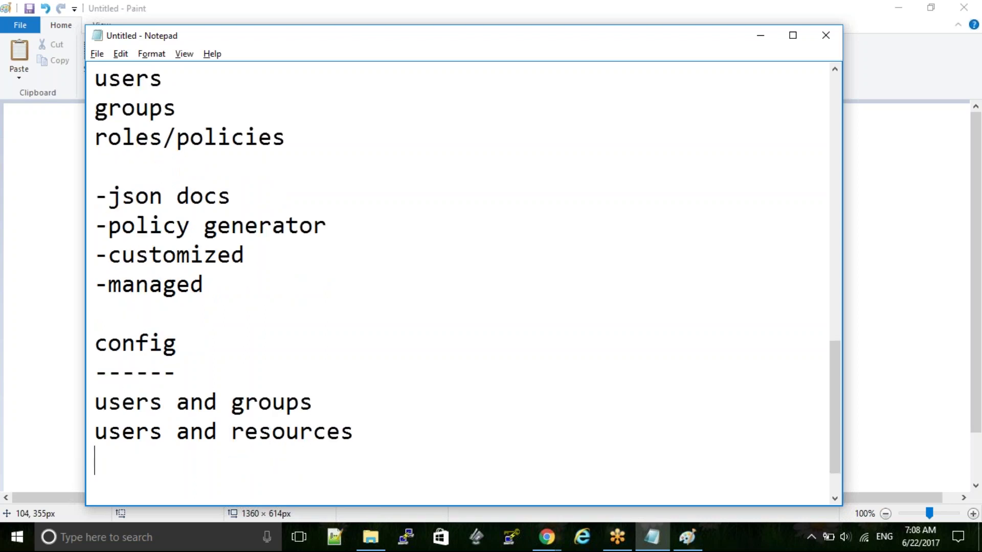
# - Add 'policies', 'federated', 'mfa' and 'roles/policies' to the config list
pyautogui.write('policies')
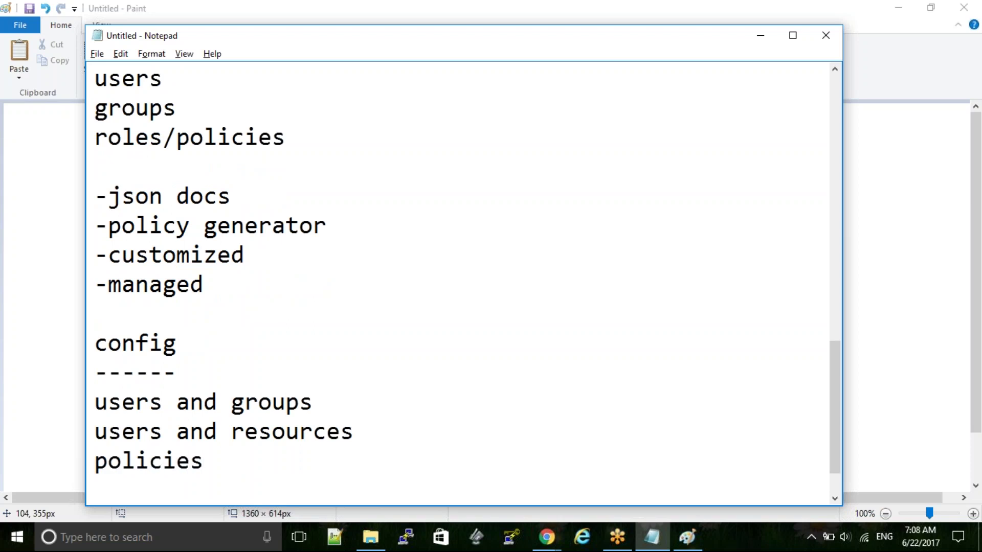
pyautogui.press('Return')
pyautogui.write('federated')
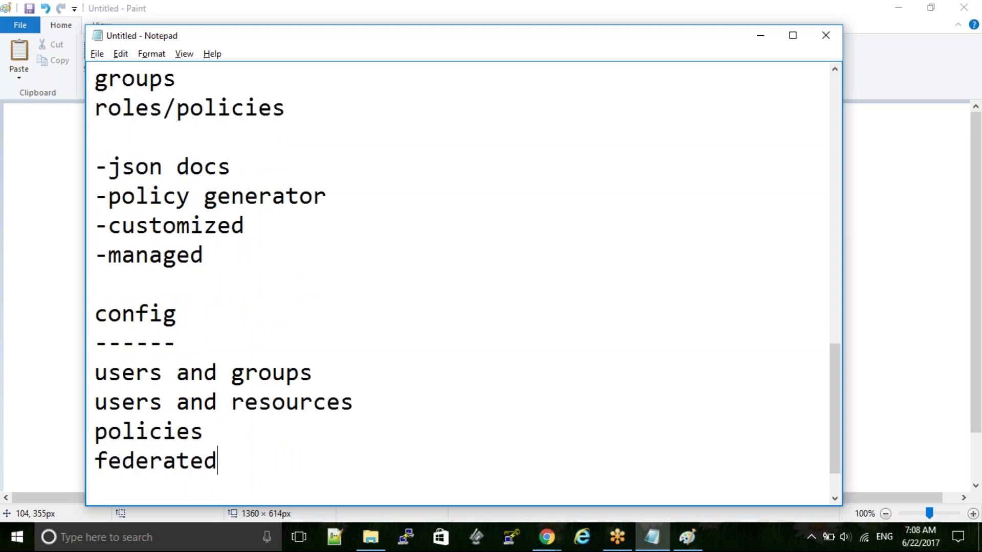
pyautogui.press('Return')
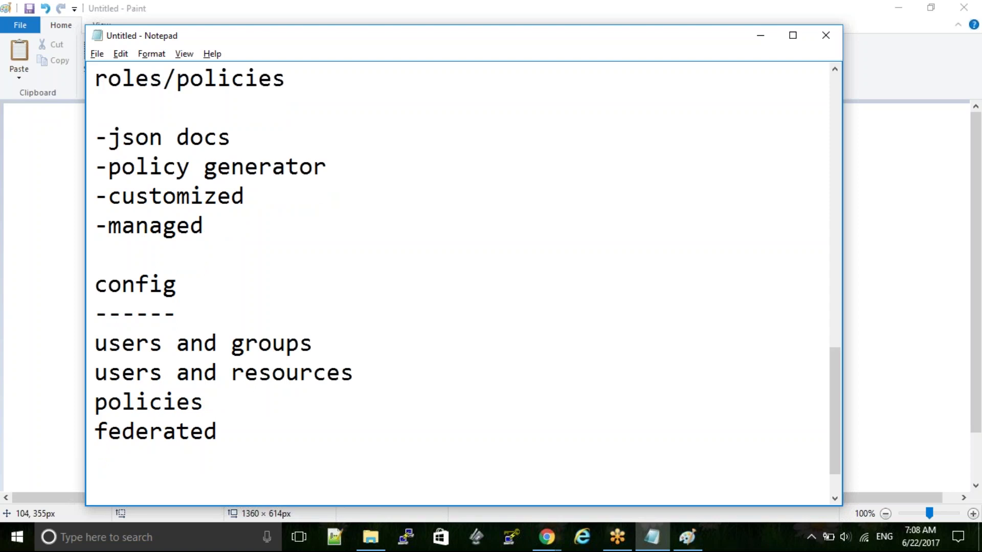
pyautogui.write('mfa')
pyautogui.press('Return')
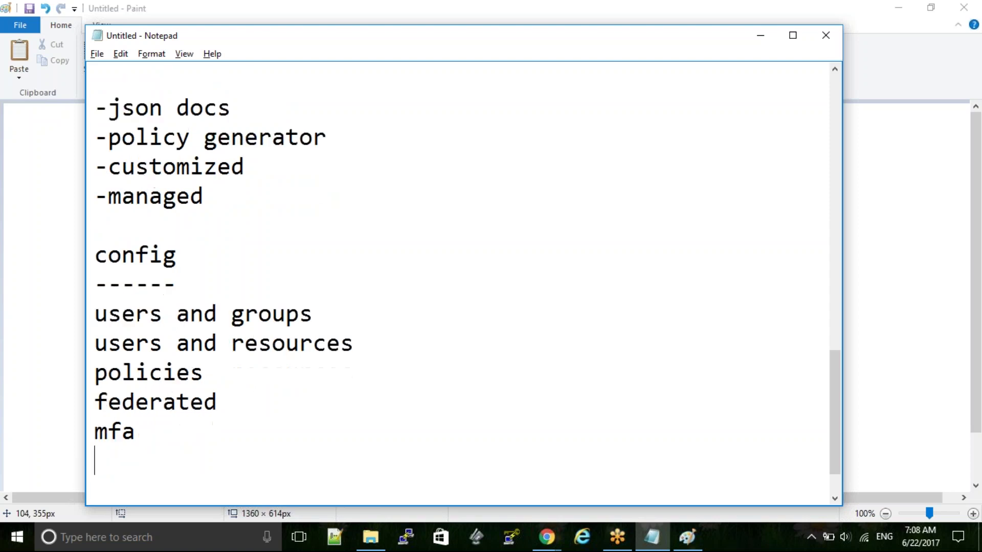
pyautogui.write('roles/policies')
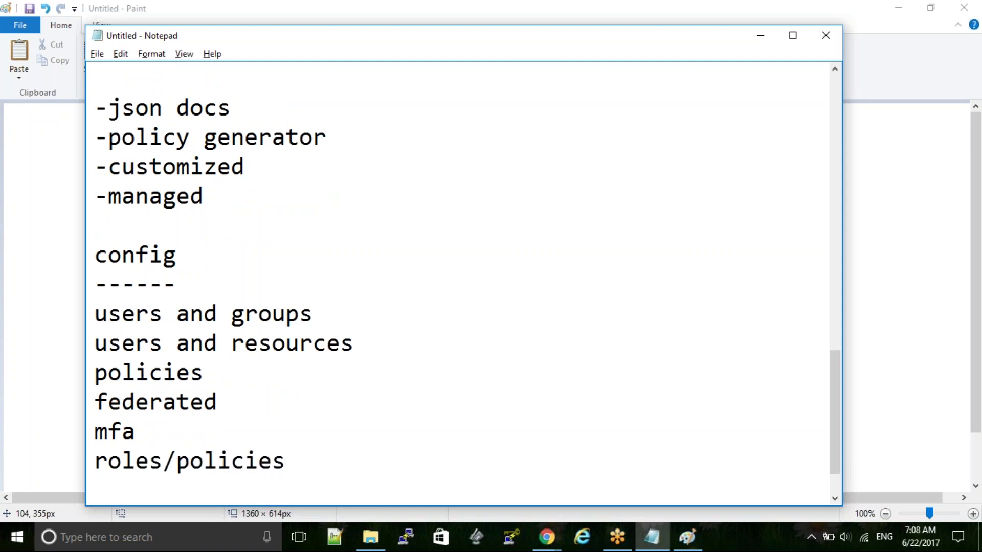
pyautogui.press('Return')
pyautogui.press('Return')
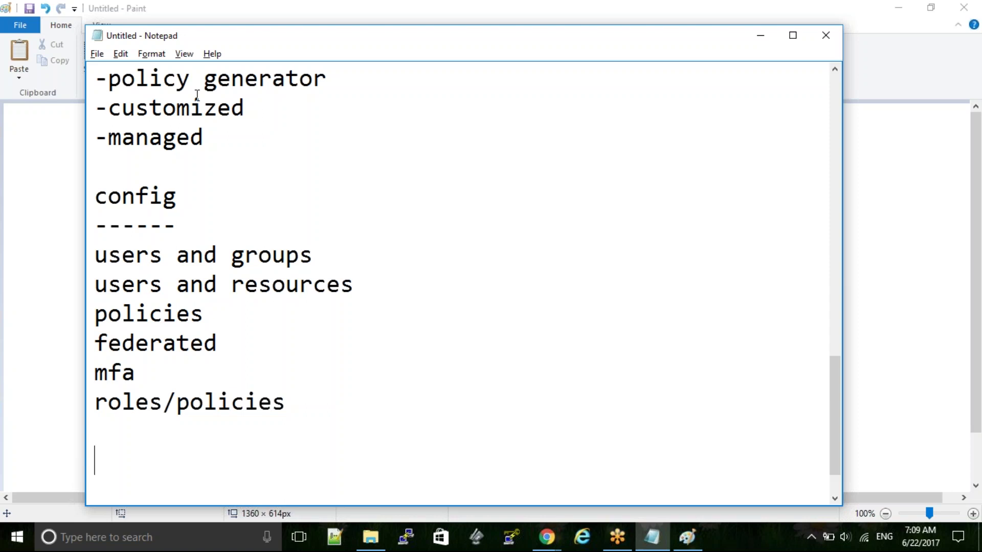
# - Review the IAM notes, then minimize Notepad to reveal the Paint box diagram
pyautogui.press('Up')
pyautogui.press('Up')
pyautogui.press('Up')
pyautogui.press('Up')
pyautogui.press('Up')
pyautogui.press('Up')
pyautogui.press('Up')
pyautogui.press('Up')
pyautogui.press('Up')
pyautogui.press('Up')
pyautogui.press('Up')
pyautogui.press('Up')
pyautogui.press('Up')
pyautogui.press('Up')
pyautogui.press('Up')
pyautogui.press('Up')
pyautogui.press('Up')
pyautogui.press('Up')
pyautogui.press('Up')
pyautogui.press('Up')
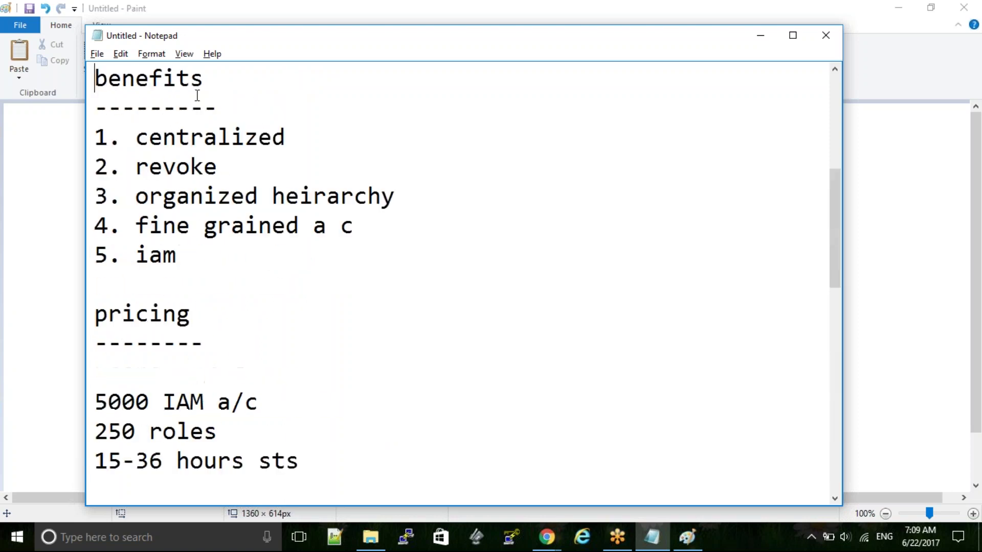
pyautogui.press('Up')
pyautogui.press('Up')
pyautogui.press('Up')
pyautogui.press('Up')
pyautogui.press('Up')
pyautogui.press('Down')
pyautogui.press('Down')
pyautogui.press('Down')
pyautogui.press('Down')
pyautogui.press('Down')
pyautogui.press('Down')
pyautogui.press('Down')
pyautogui.press('Down')
pyautogui.press('Down')
pyautogui.press('Down')
pyautogui.press('Down')
pyautogui.press('Down')
pyautogui.press('Down')
pyautogui.press('Down')
pyautogui.press('Down')
pyautogui.press('Down')
pyautogui.press('Down')
pyautogui.press('Down')
pyautogui.press('Down')
pyautogui.press('Down')
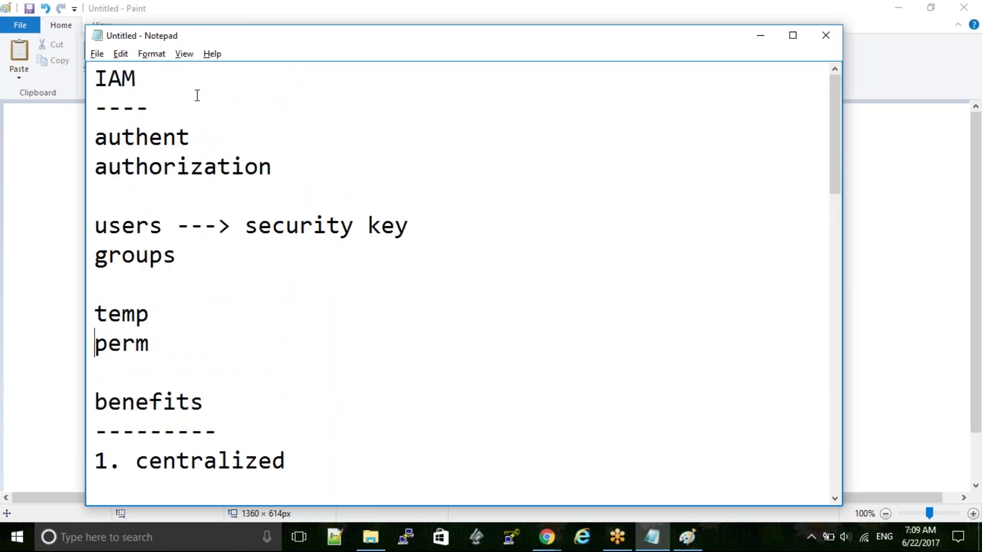
pyautogui.press('Down')
pyautogui.press('Down')
pyautogui.press('Down')
pyautogui.press('Down')
pyautogui.press('Down')
pyautogui.press('Down')
pyautogui.press('Down')
pyautogui.press('Down')
pyautogui.press('Down')
pyautogui.press('Down')
pyautogui.press('Down')
pyautogui.press('Down')
pyautogui.press('Down')
pyautogui.press('Down')
pyautogui.press('Down')
pyautogui.press('Down')
pyautogui.press('Down')
pyautogui.press('Down')
pyautogui.press('Down')
pyautogui.press('Down')
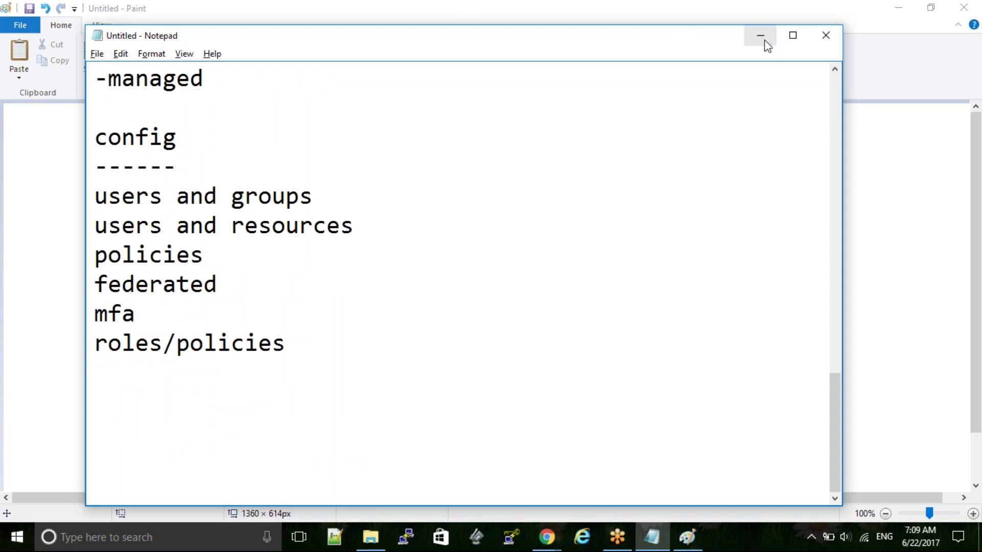
pyautogui.click(761, 37)
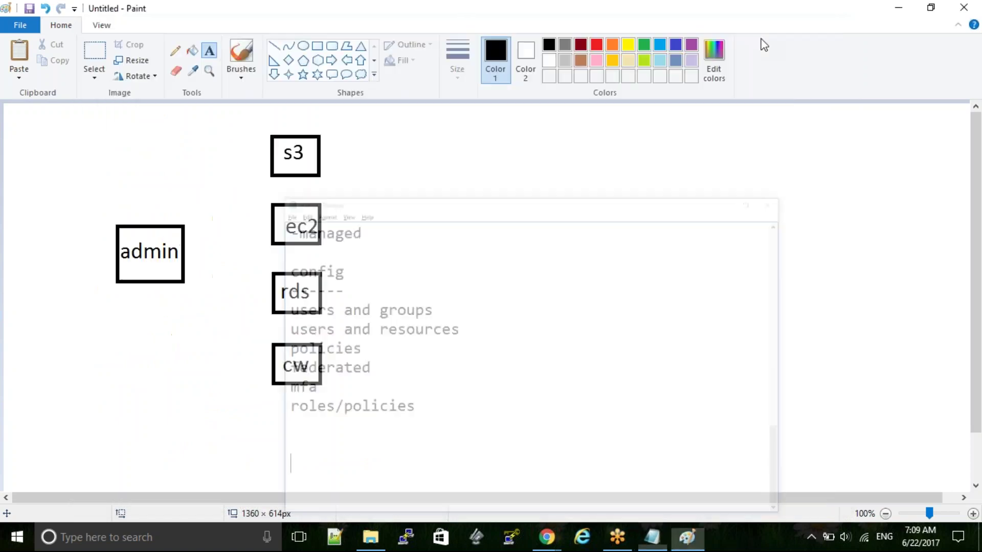
# - Minimize Paint, submit the AWS sign-in, and open IAM from Recently visited services
pyautogui.click(896, 14)
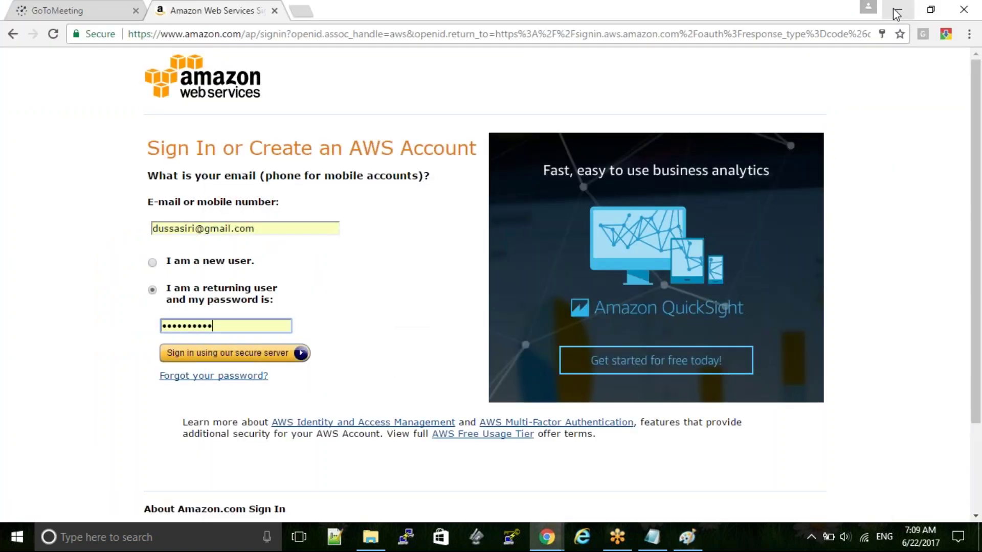
pyautogui.press('Return')
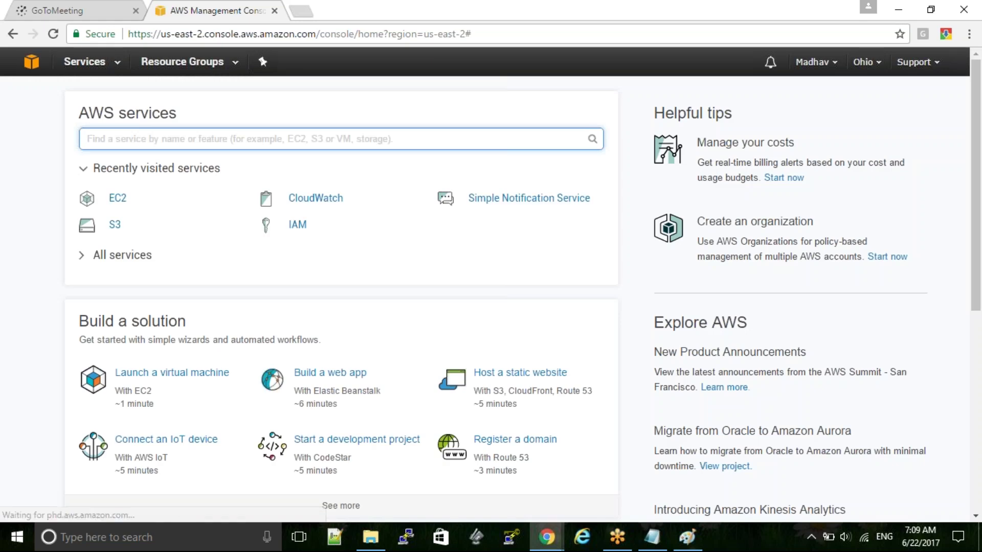
pyautogui.click(297, 225)
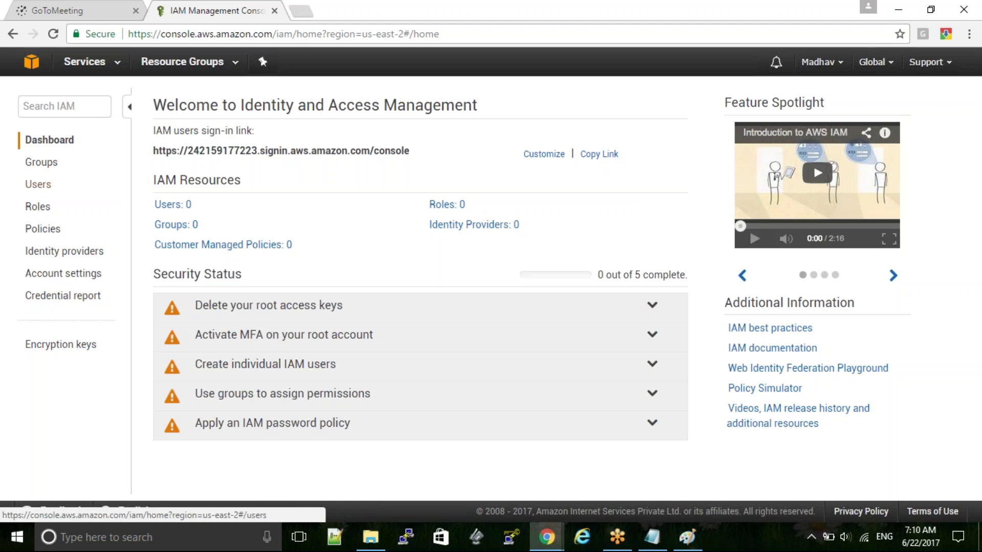
# - Start a new IAM group named 'DevOps' and continue to the Attach Policy step
pyautogui.click(40, 162)
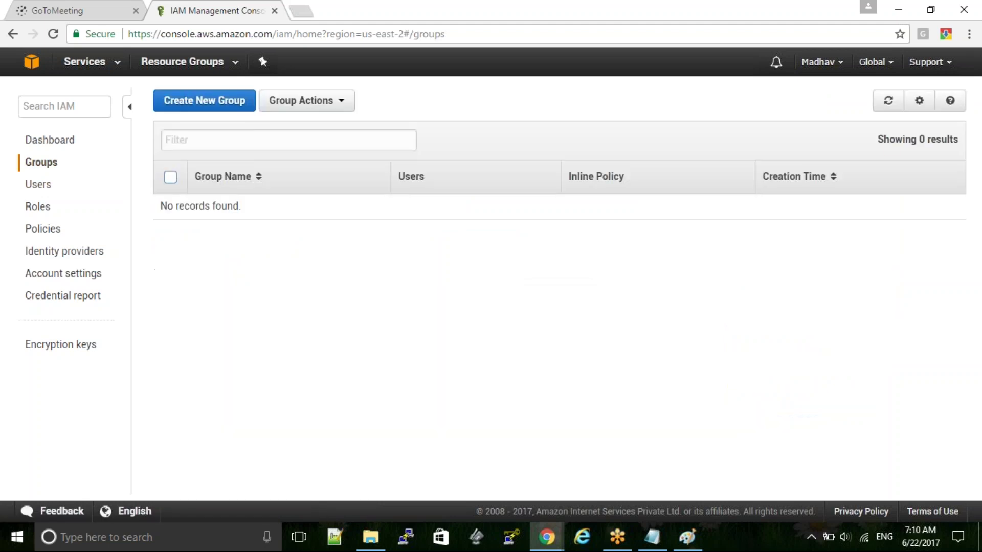
pyautogui.click(220, 105)
pyautogui.click(385, 163)
pyautogui.write('N')
pyautogui.press('BackSpace')
pyautogui.write('DevOps')
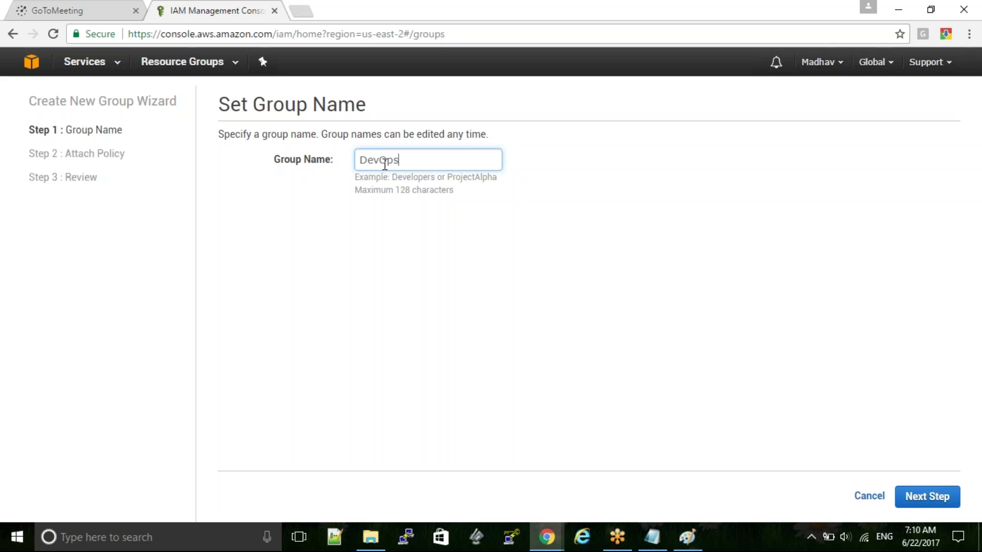
pyautogui.click(922, 501)
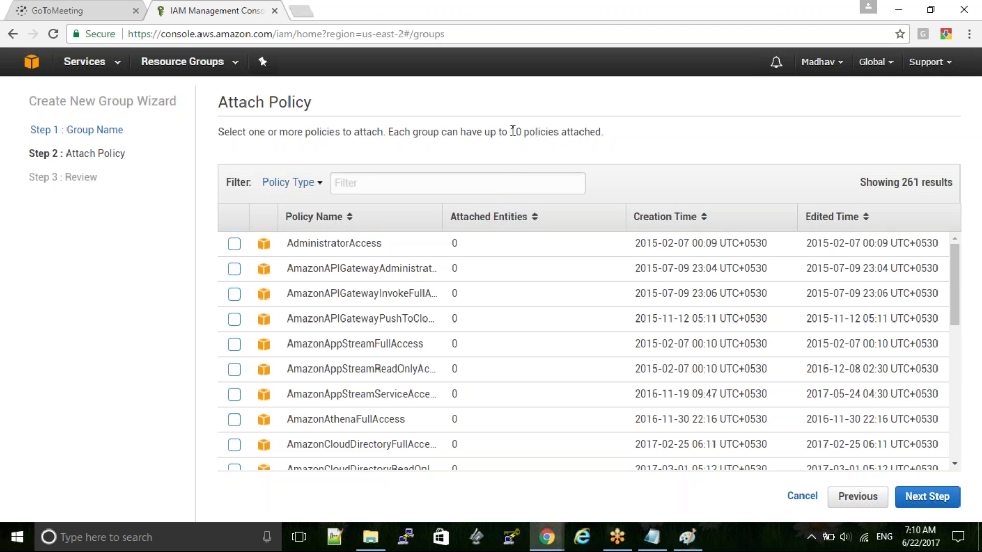
# - Attach AmazonEC2FullAccess to the DevOps group, review it, and create the group
pyautogui.moveTo(512, 132); pyautogui.dragTo(602, 133)
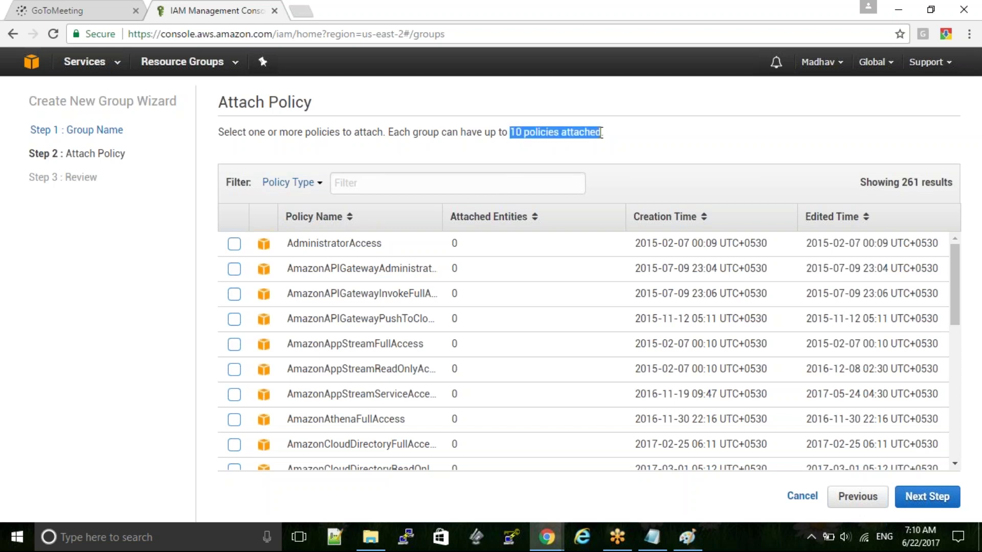
pyautogui.click(448, 179)
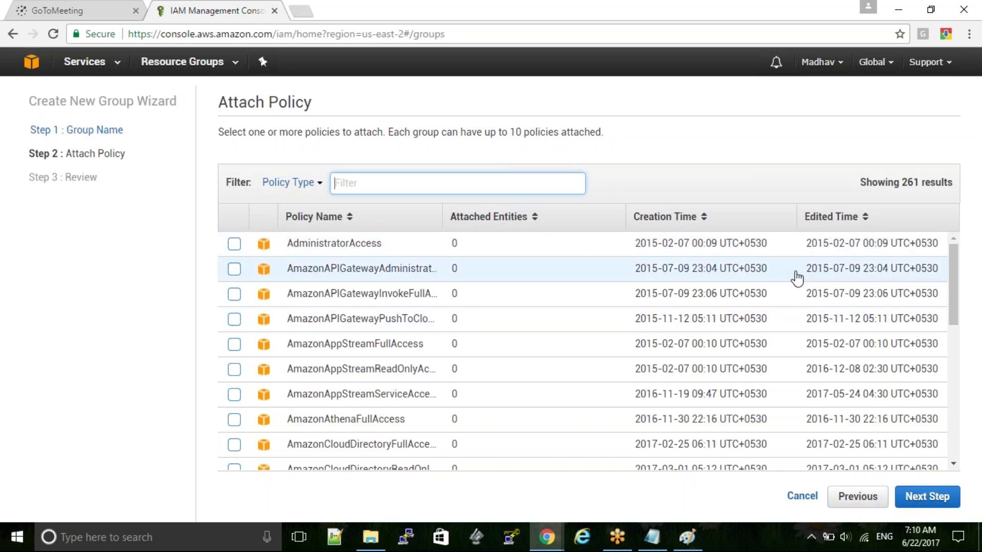
pyautogui.scroll(-1, 959, 317)
pyautogui.scroll(-2, 960, 325)
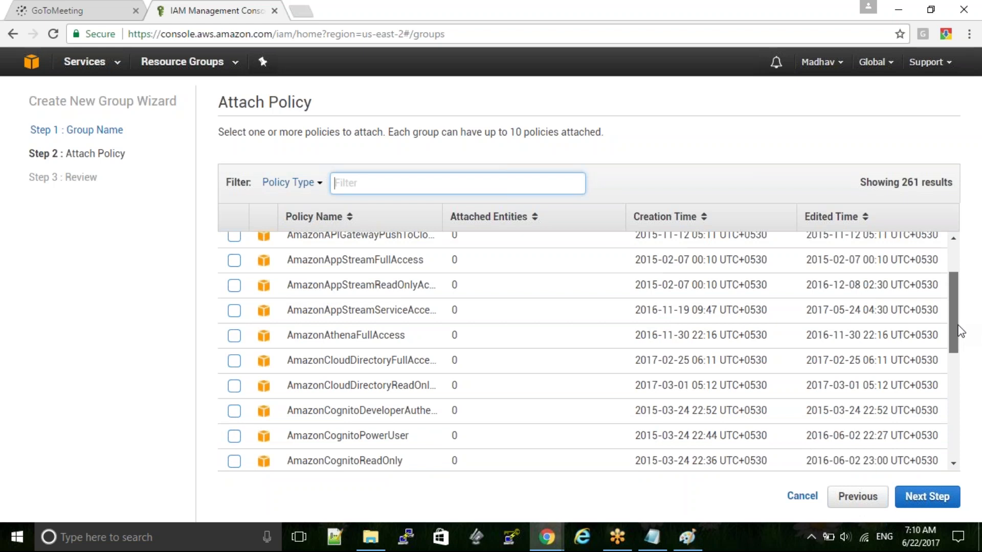
pyautogui.scroll(-2, 961, 343)
pyautogui.moveTo(958, 339); pyautogui.dragTo(968, 423)
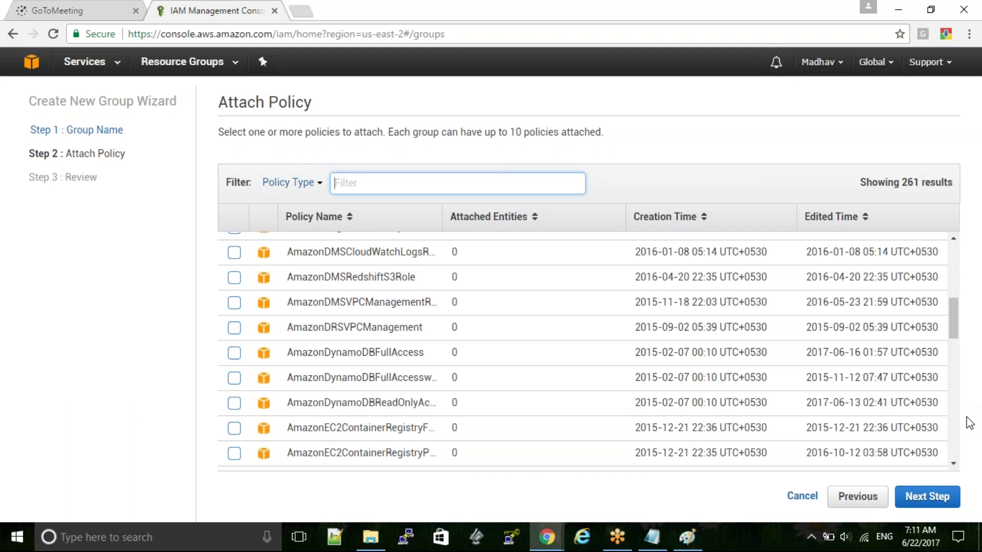
pyautogui.moveTo(957, 333); pyautogui.dragTo(961, 368)
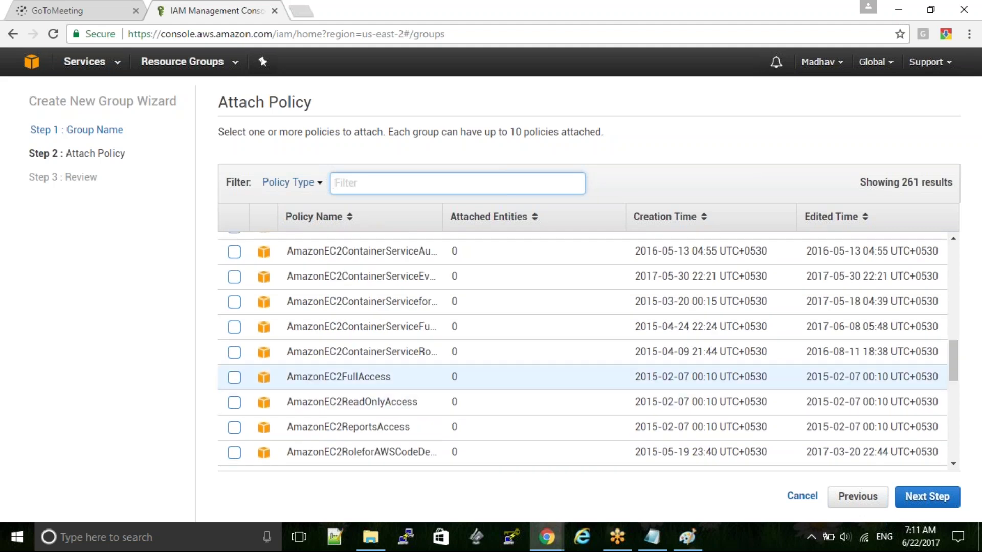
pyautogui.click(233, 378)
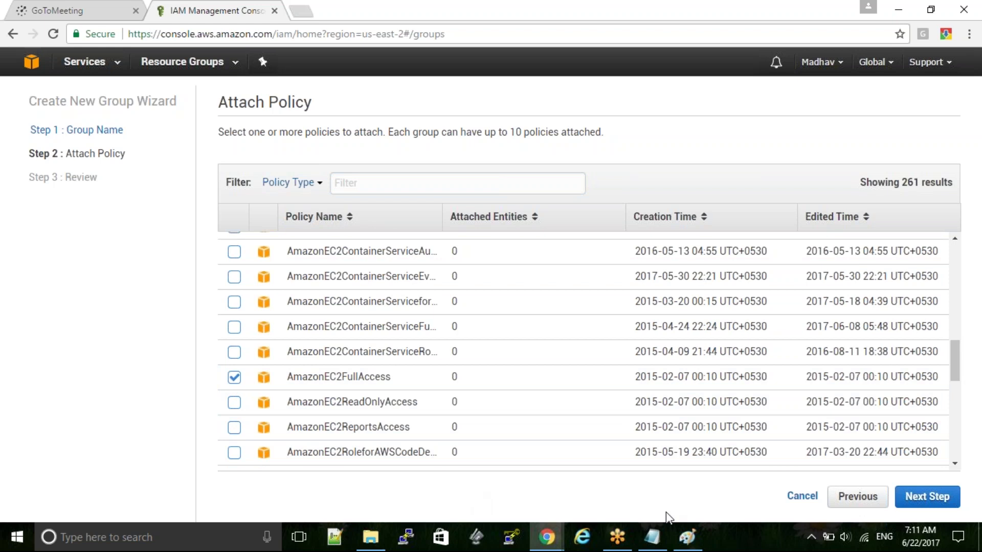
pyautogui.click(929, 503)
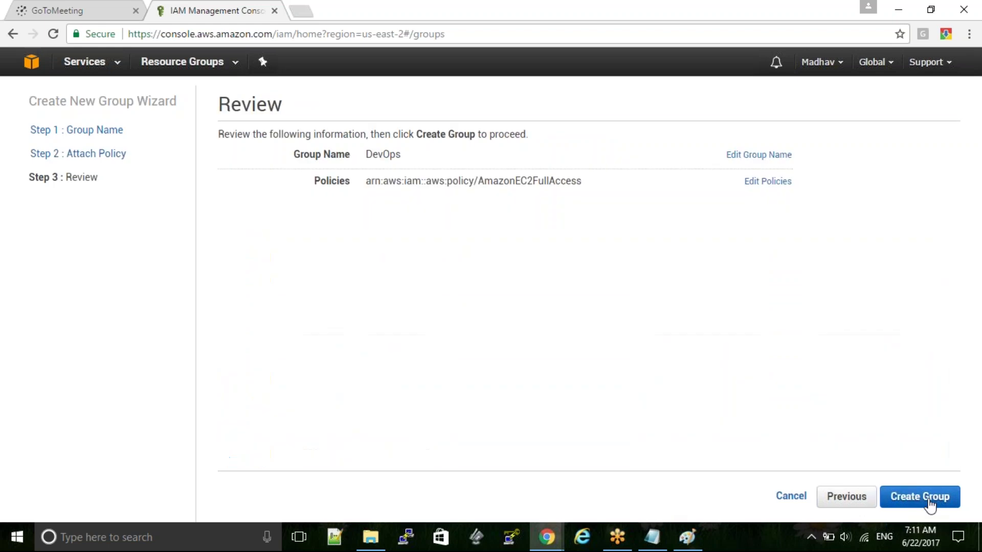
pyautogui.click(929, 503)
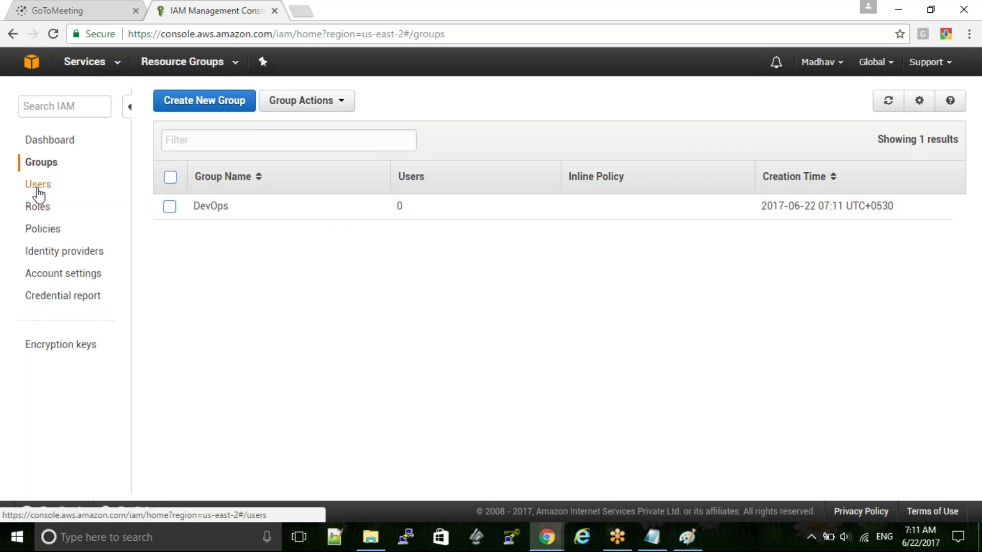
# - Start adding a new IAM user, enter its user name, and enable console access
pyautogui.click(39, 194)
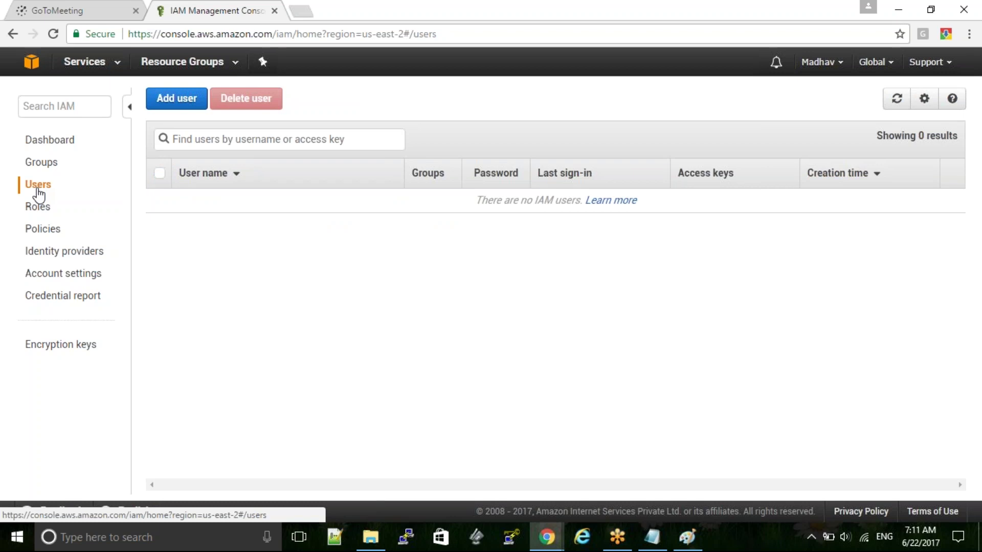
pyautogui.click(178, 100)
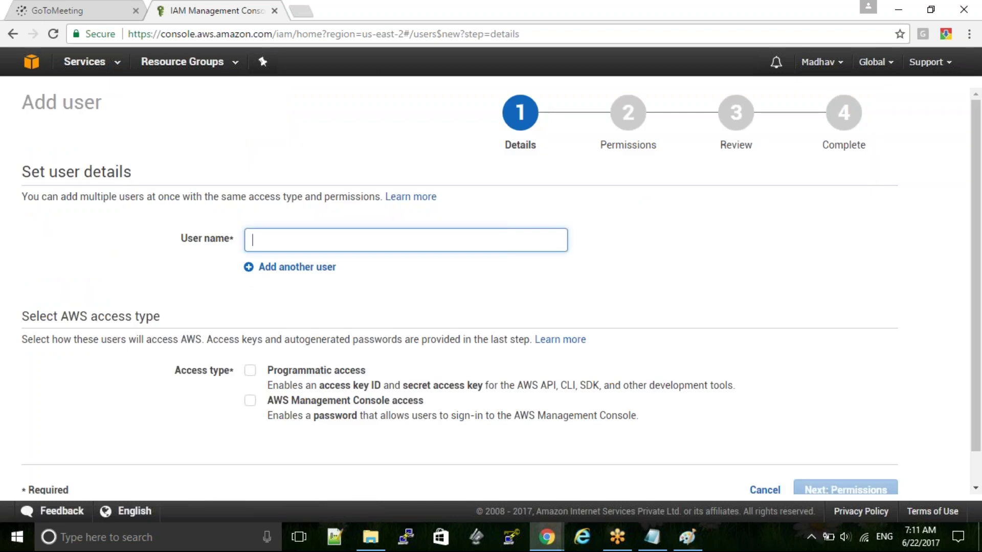
pyautogui.write('Ram')
pyautogui.click(250, 400)
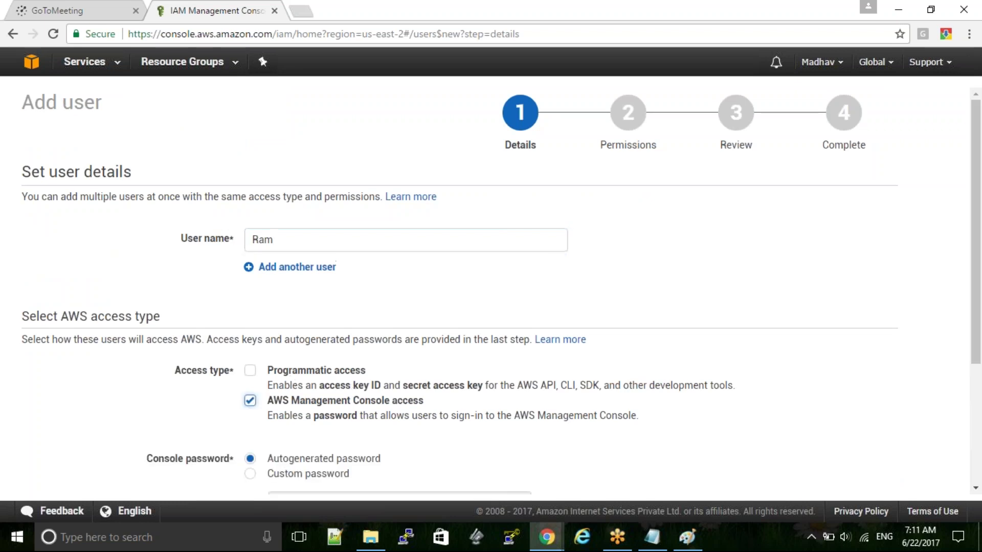
# - Give the user a custom password and turn off the required password reset
pyautogui.moveTo(979, 306); pyautogui.dragTo(978, 447)
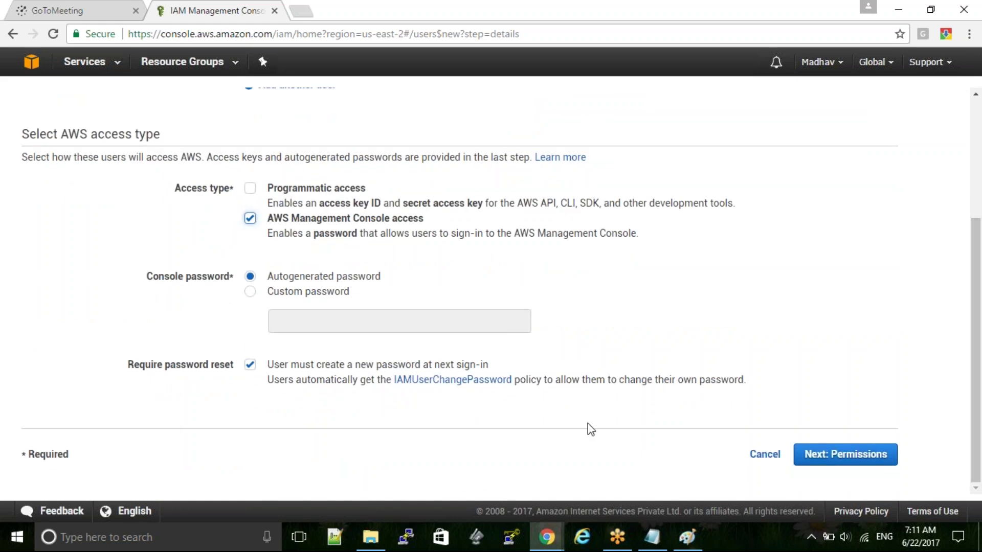
pyautogui.click(250, 292)
pyautogui.click(323, 327)
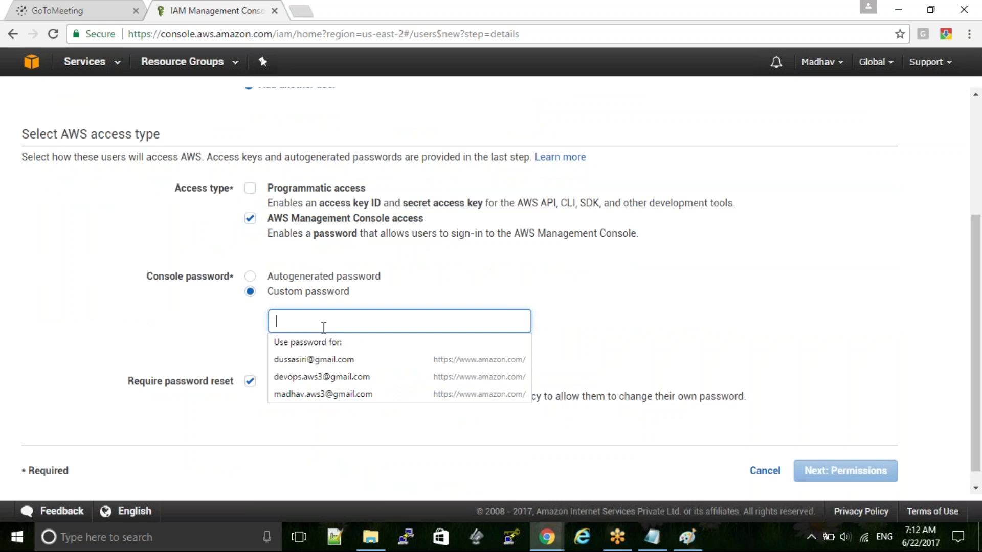
pyautogui.press('Escape')
pyautogui.write('•••••••')
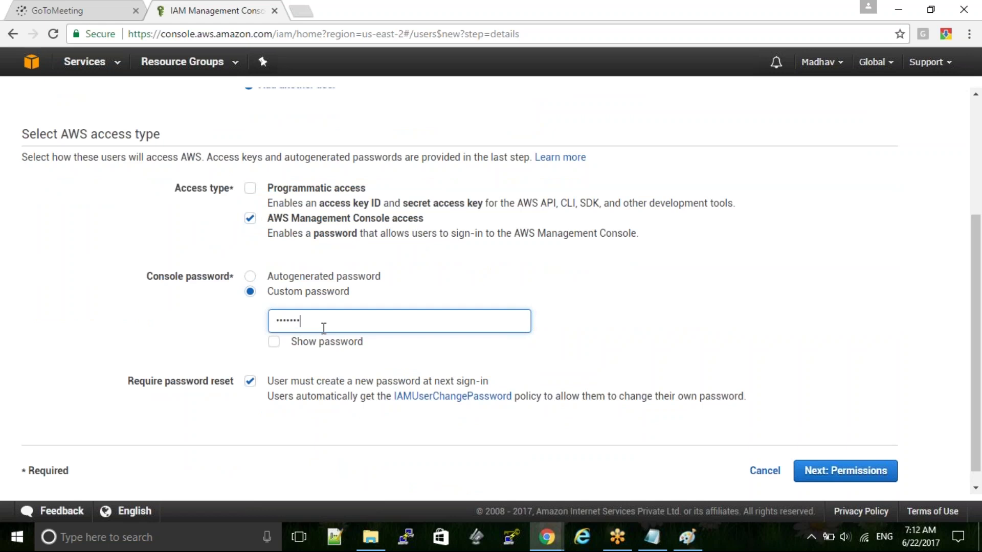
pyautogui.click(271, 347)
pyautogui.click(271, 348)
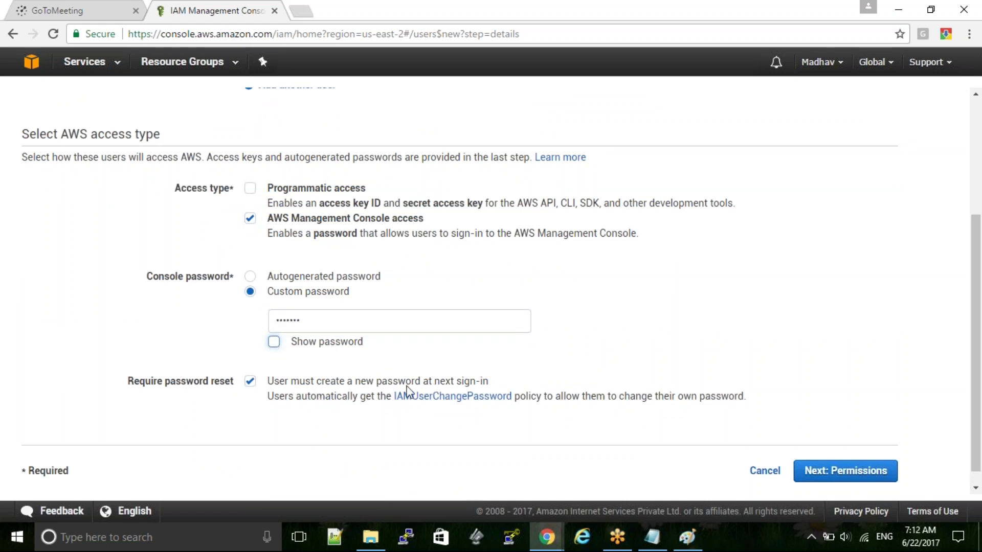
pyautogui.click(250, 383)
# - On the permissions step, tick the DevOps group with AmazonEC2FullAccess for the new user
pyautogui.click(833, 467)
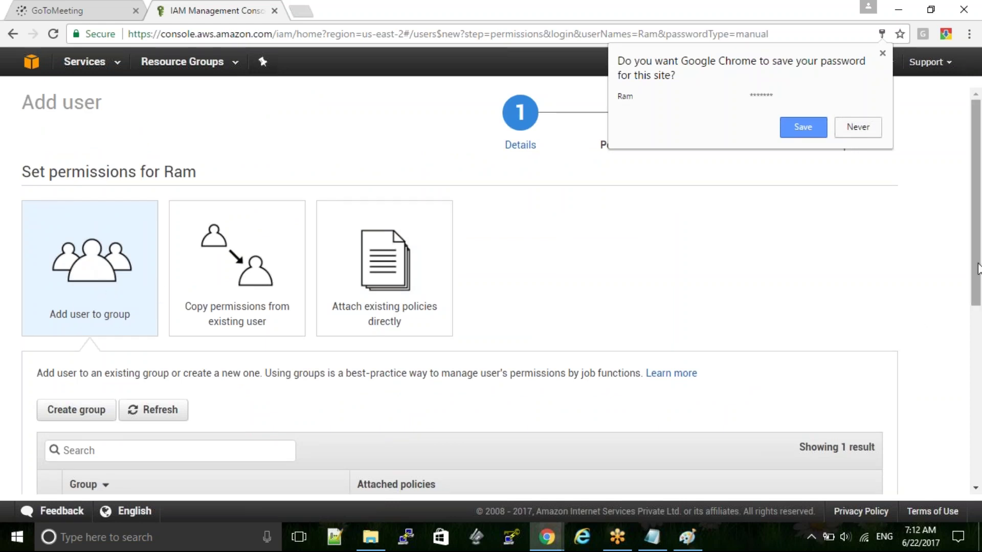
pyautogui.moveTo(976, 251); pyautogui.dragTo(961, 332)
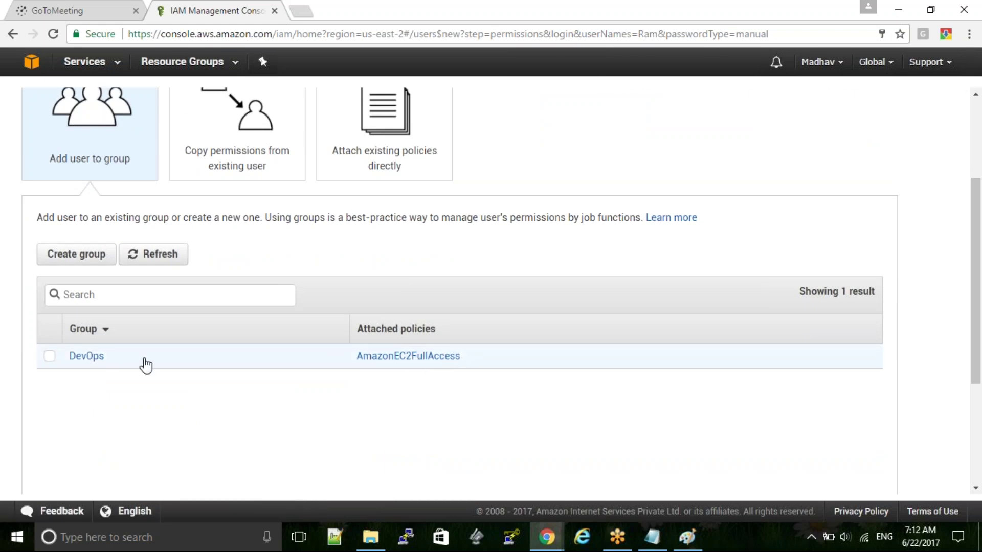
pyautogui.click(48, 358)
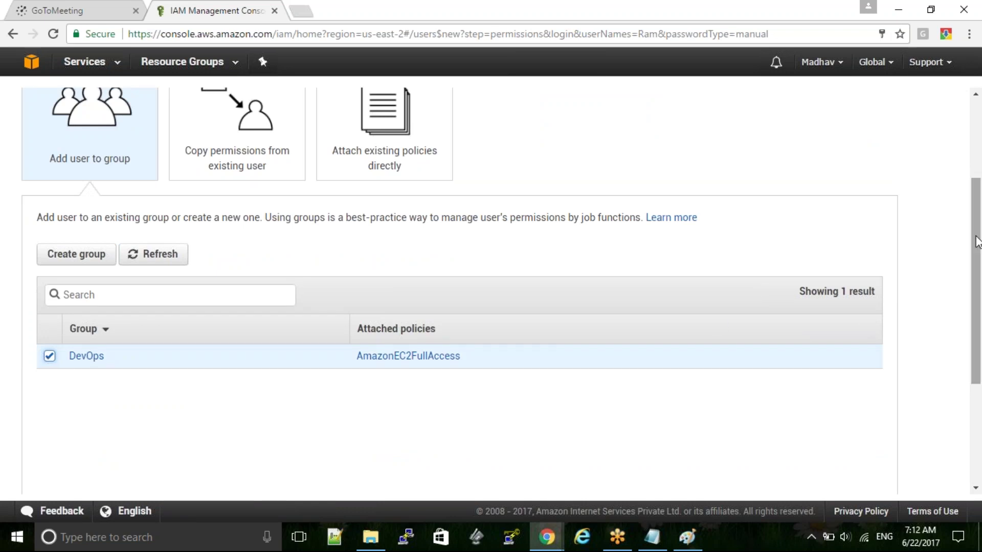
pyautogui.moveTo(975, 243); pyautogui.dragTo(975, 393)
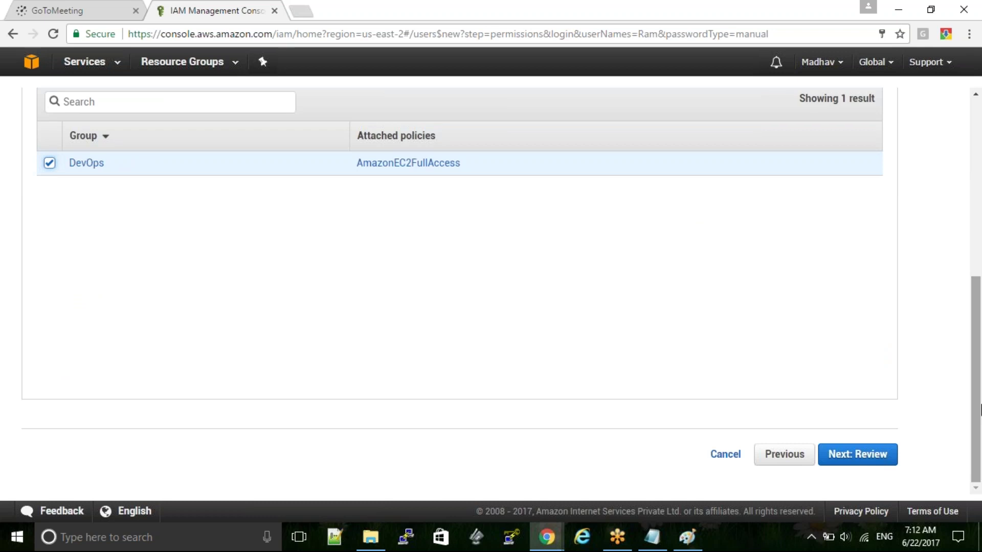
# - Review the user's custom-password settings, create the user, and close the wizard back to Users
pyautogui.click(858, 454)
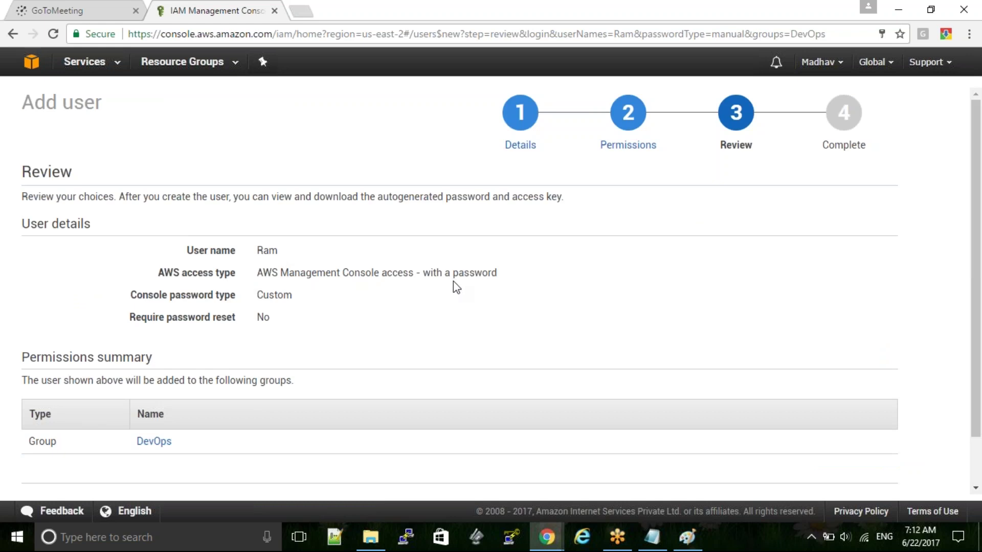
pyautogui.doubleClick(274, 296)
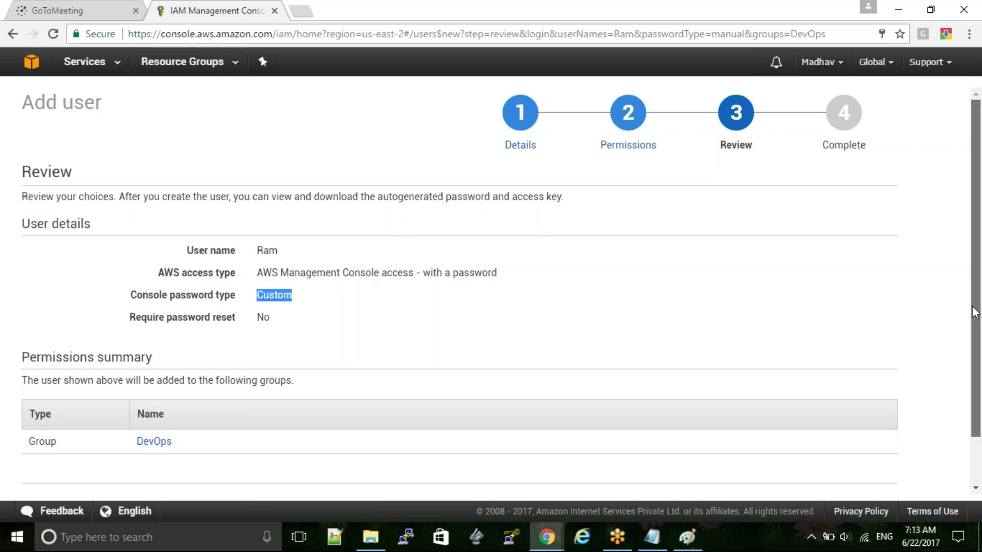
pyautogui.scroll(-2, 978, 327)
pyautogui.click(860, 454)
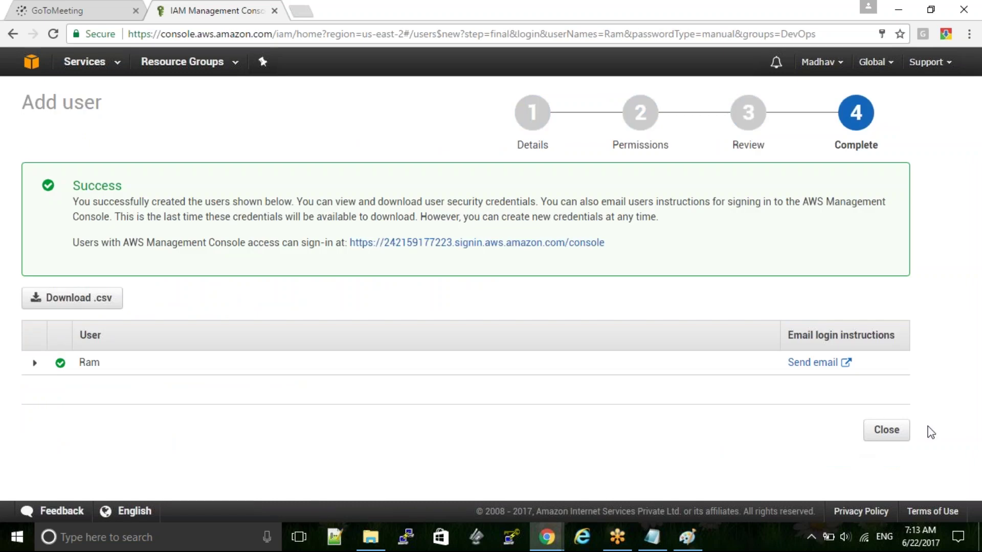
pyautogui.click(897, 431)
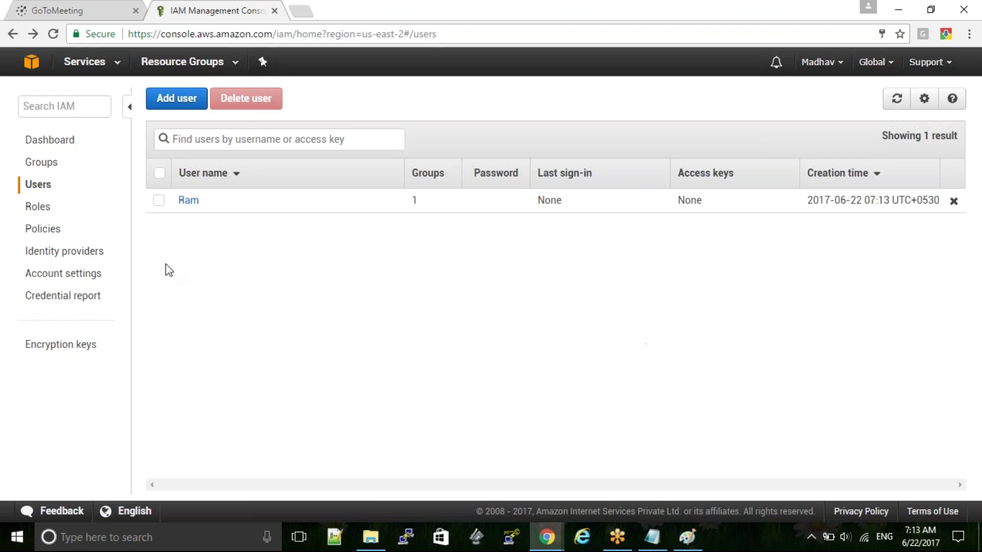
pyautogui.click(37, 206)
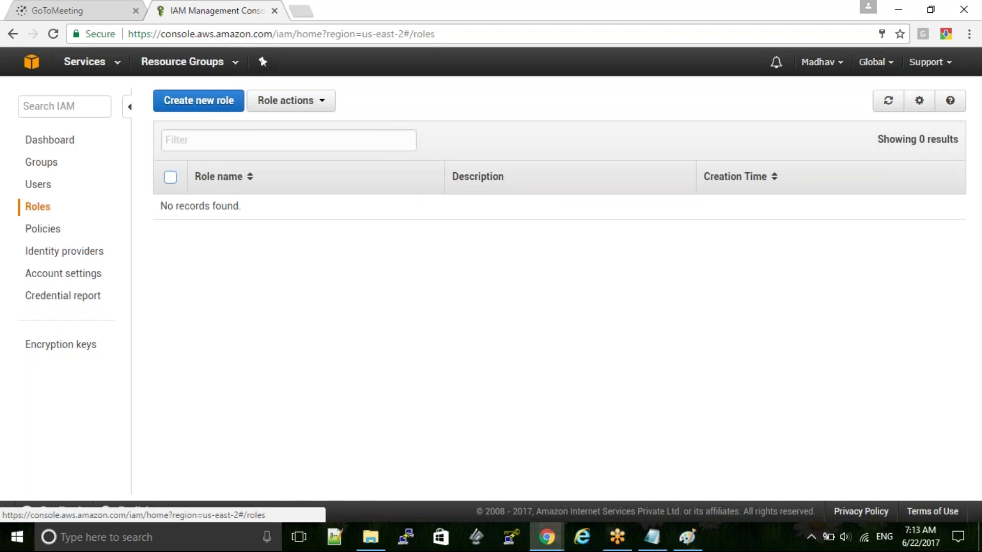
pyautogui.click(201, 104)
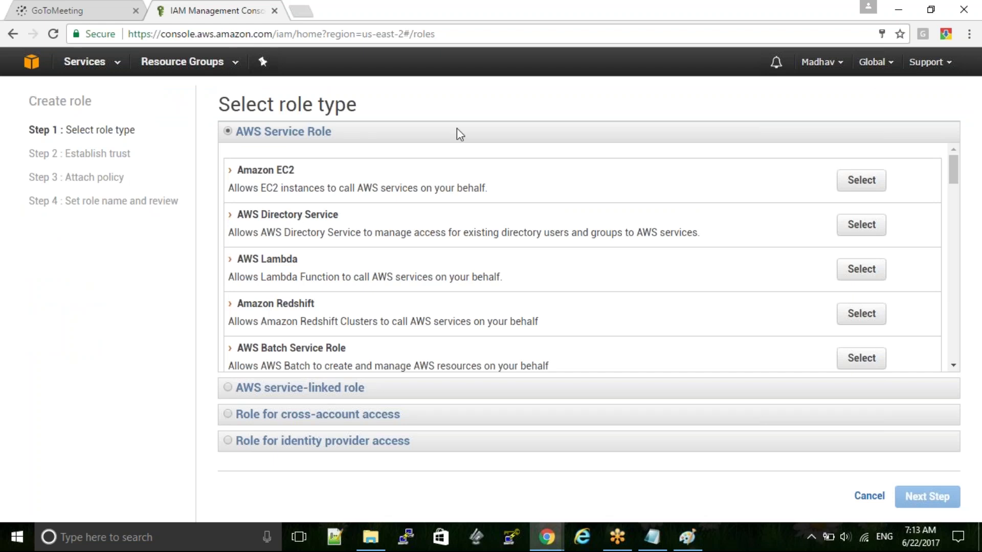
pyautogui.click(861, 181)
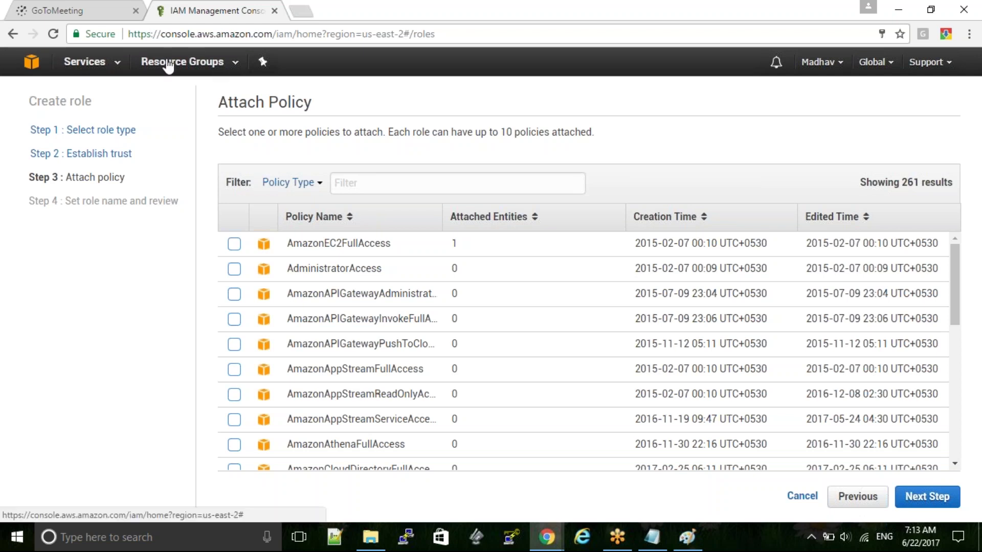
pyautogui.click(13, 34)
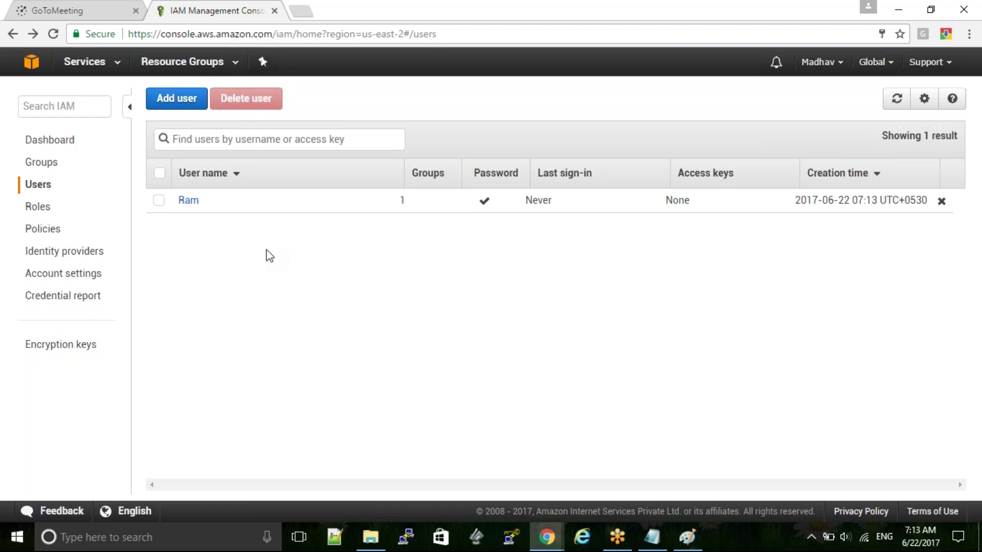
# - Copy the IAM users sign-in link from the IAM Dashboard and open a blank browser tab
pyautogui.click(49, 140)
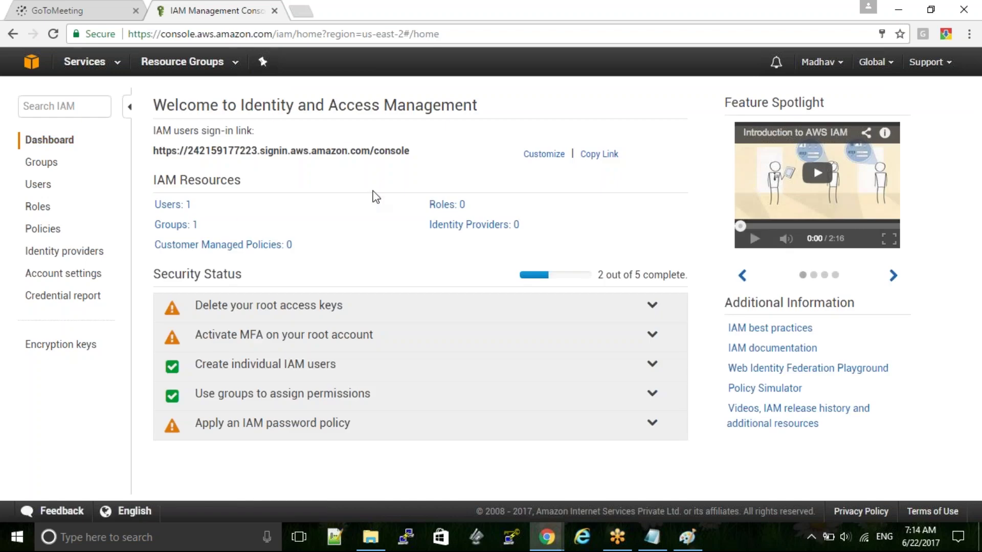
pyautogui.tripleClick(210, 131)
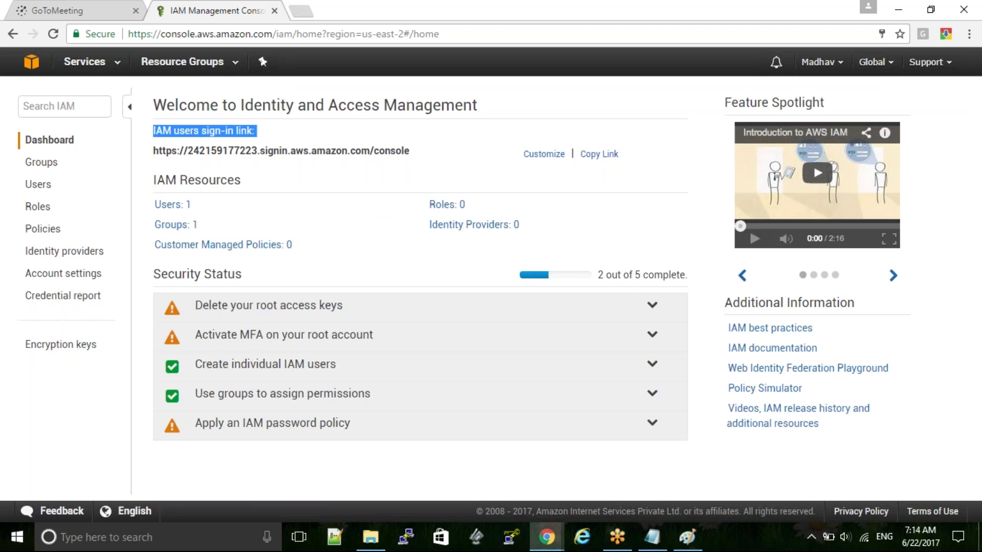
pyautogui.click(262, 150)
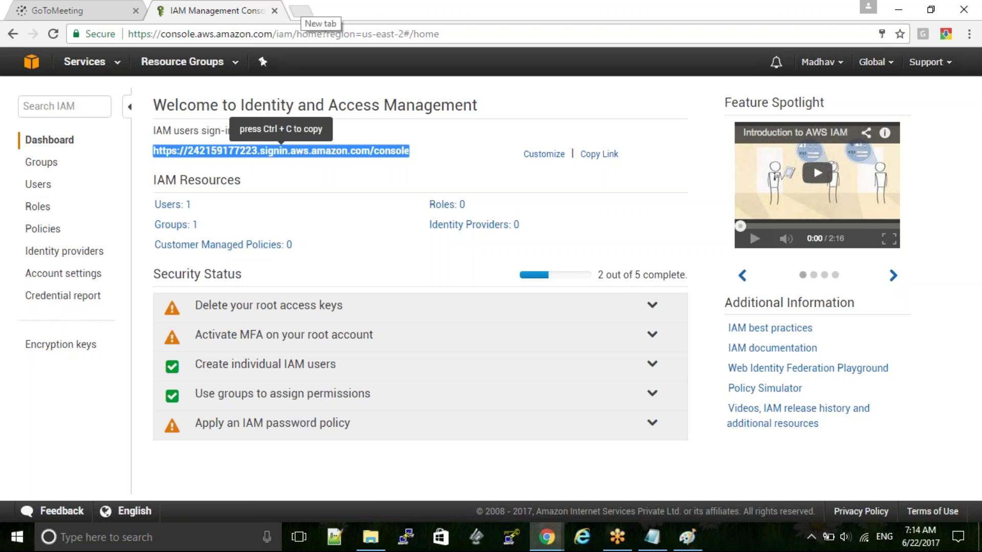
pyautogui.click(593, 155)
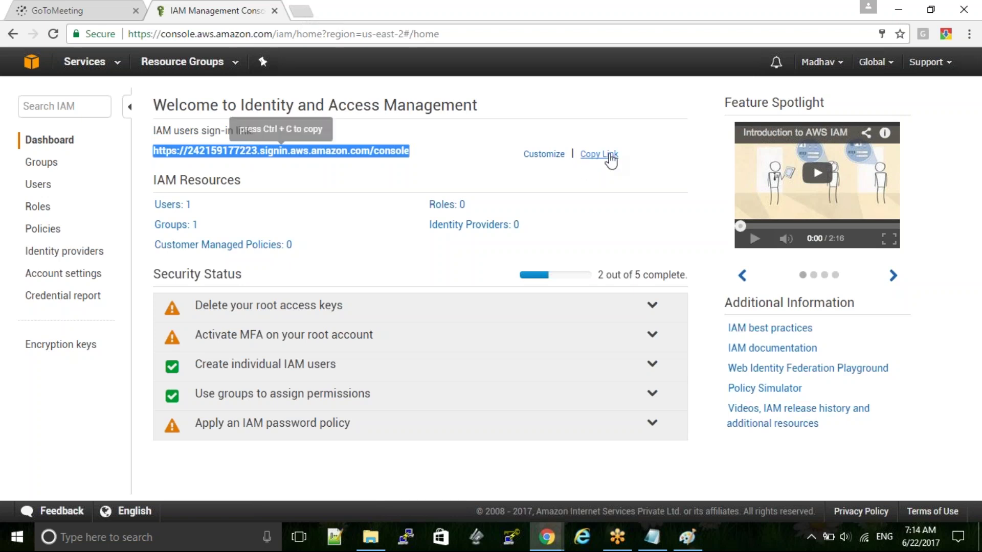
pyautogui.click(306, 9)
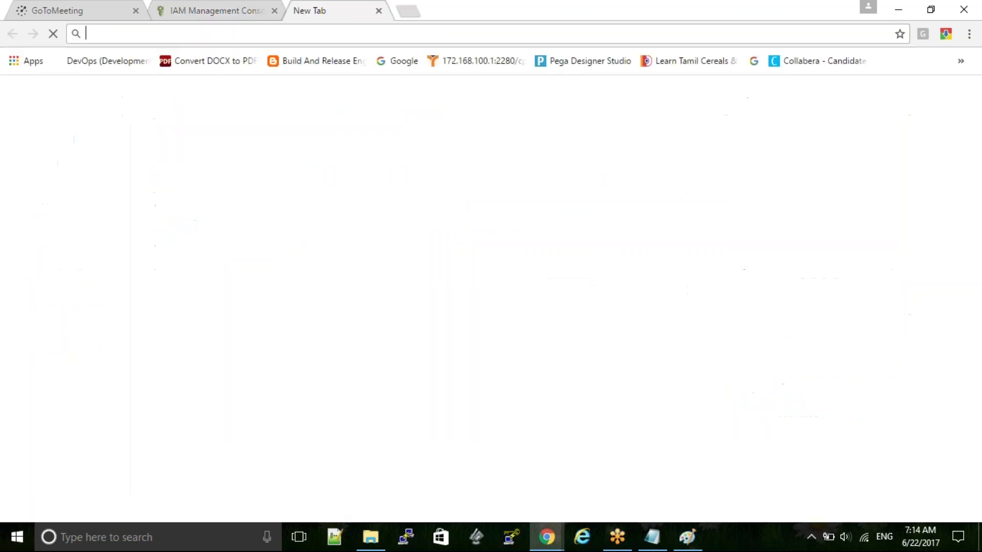
# - Load the pasted sign-in URL, log in with the new IAM user's name and password, and decline saving the password
pyautogui.hotkey('ctrl', 'v')
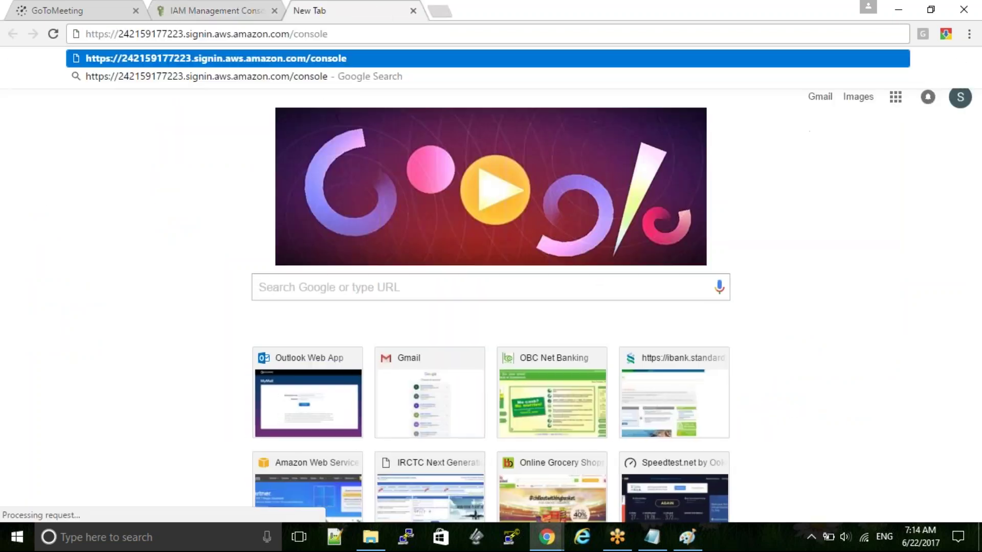
pyautogui.press('Return')
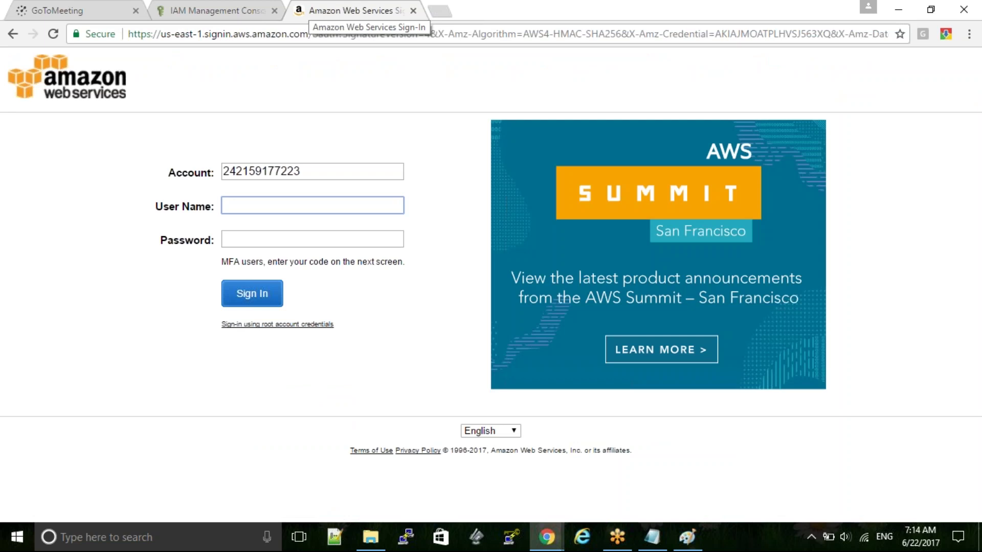
pyautogui.write('Ram')
pyautogui.press('Tab')
pyautogui.write('•••••••')
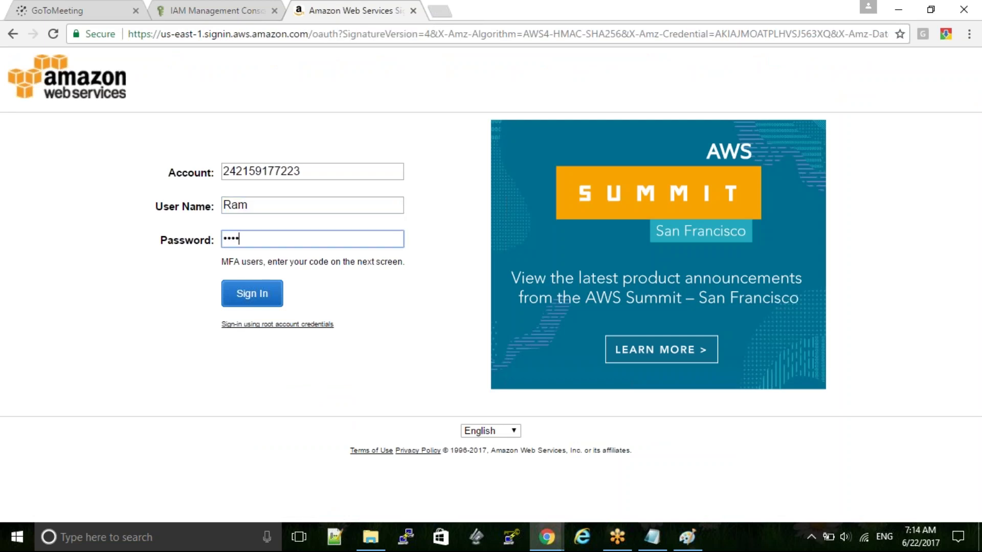
pyautogui.press('Return')
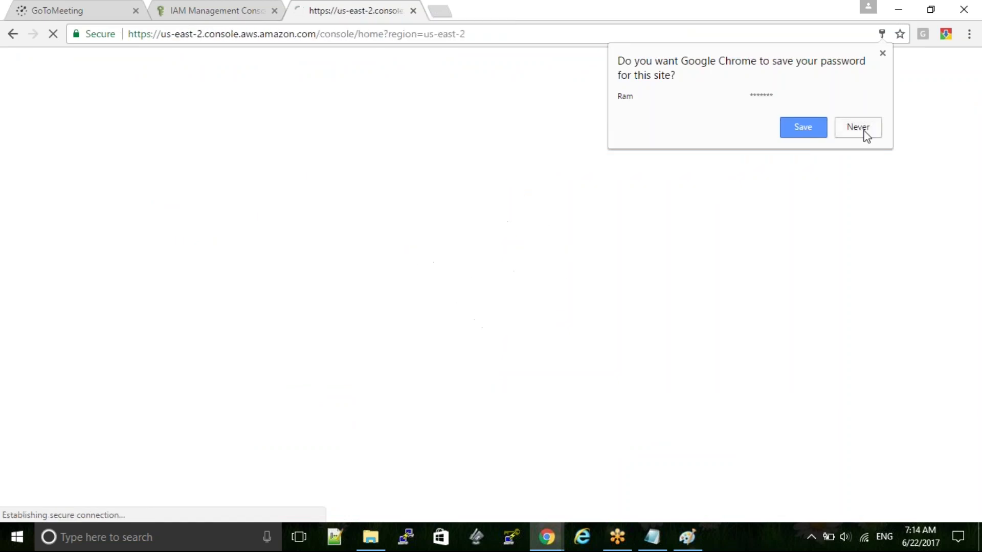
pyautogui.click(864, 132)
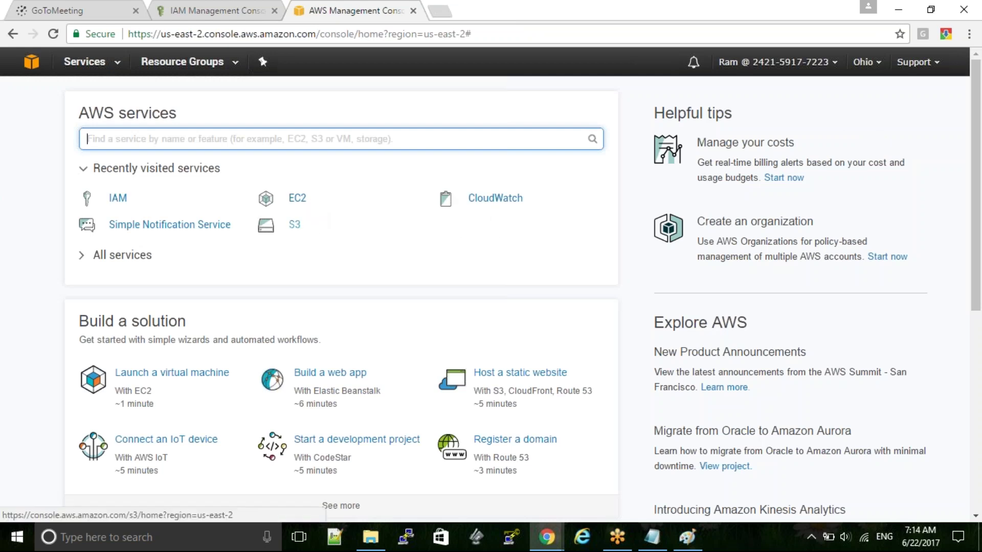
# - Open S3 as the new user and confirm it shows an Access Denied error
pyautogui.click(295, 225)
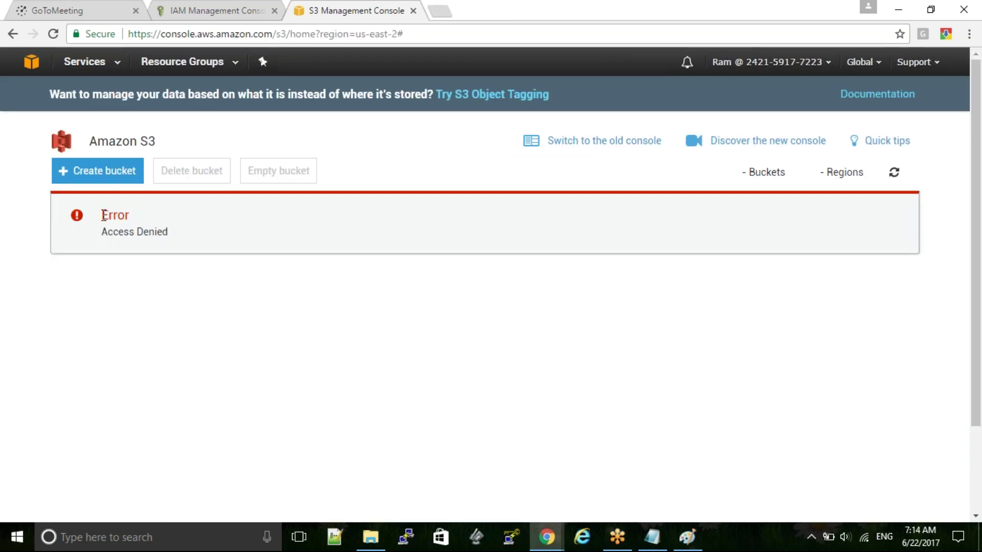
pyautogui.moveTo(102, 215); pyautogui.dragTo(189, 237)
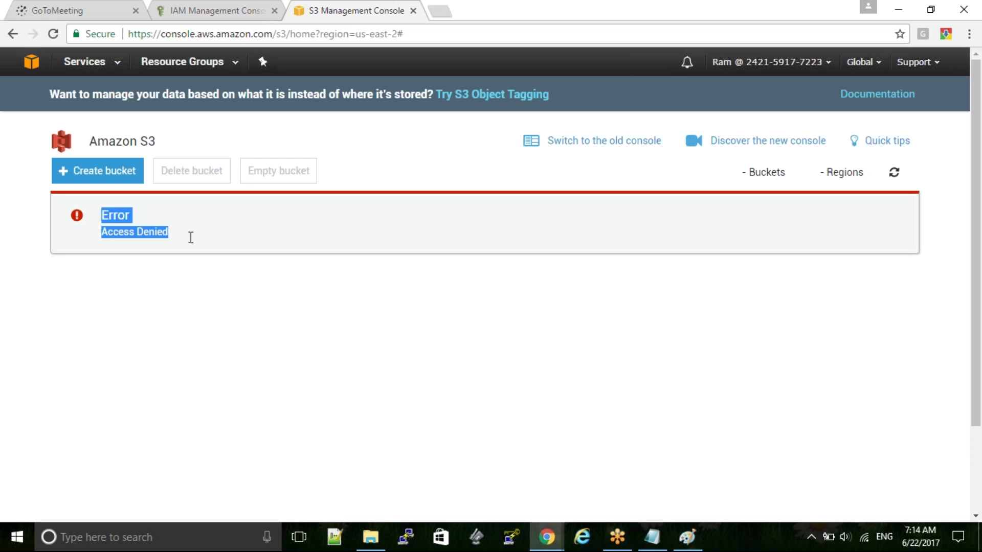
pyautogui.click(116, 66)
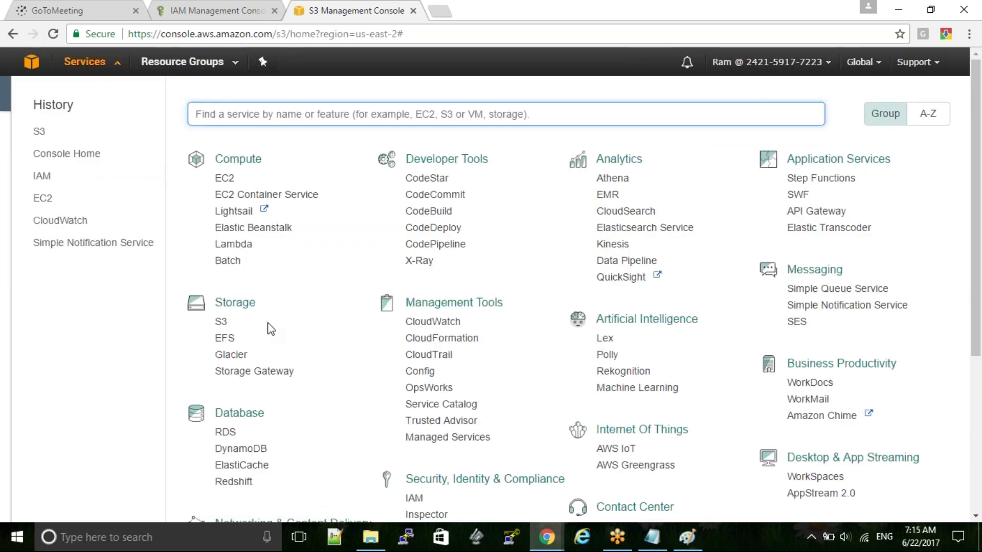
# - Open RDS DB Instances and confirm the 403 AccessDenied not-authorized error
pyautogui.click(225, 433)
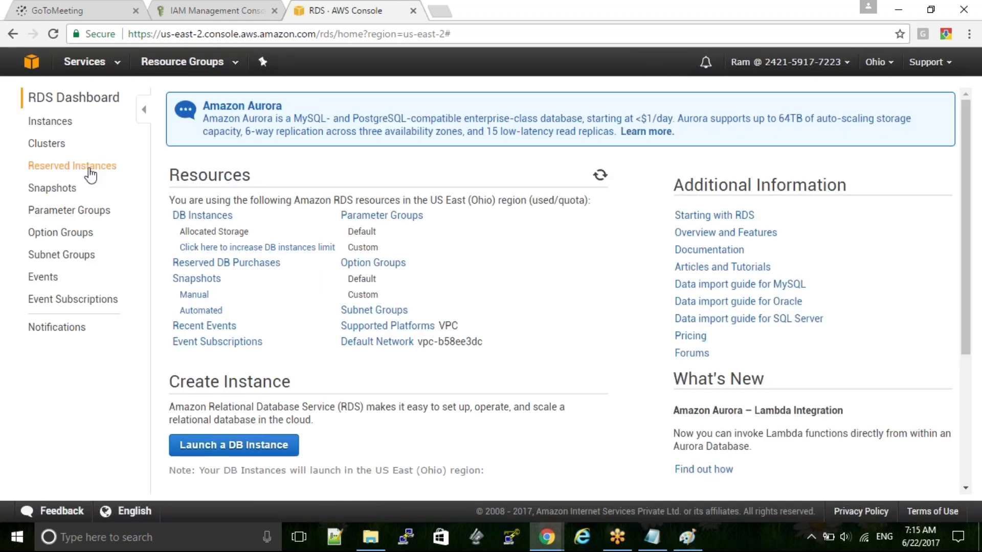
pyautogui.click(53, 126)
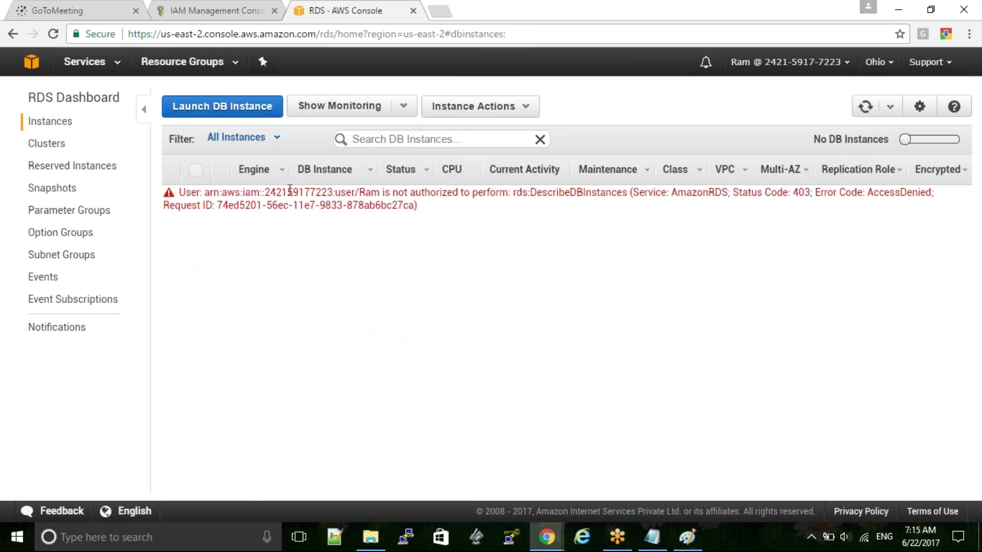
pyautogui.tripleClick(290, 192)
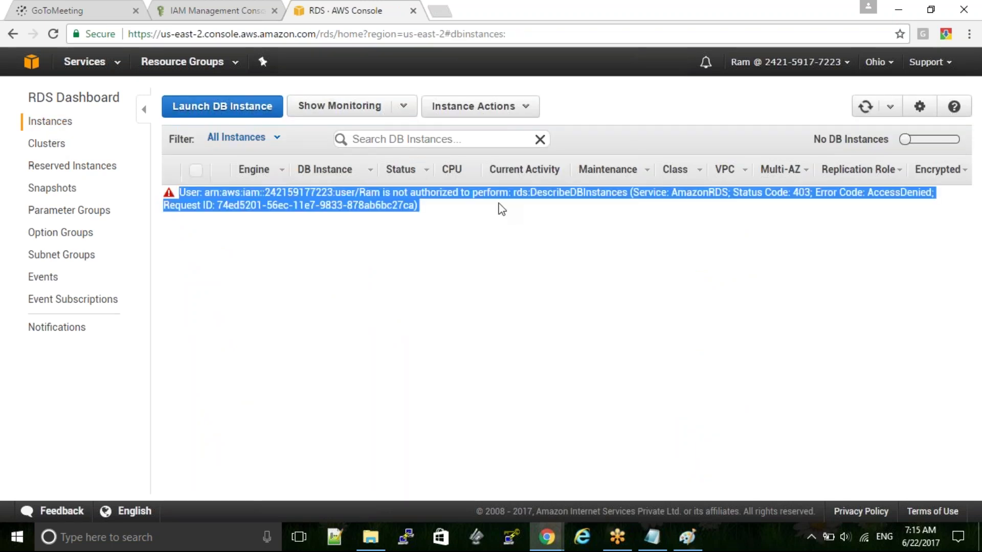
pyautogui.click(90, 70)
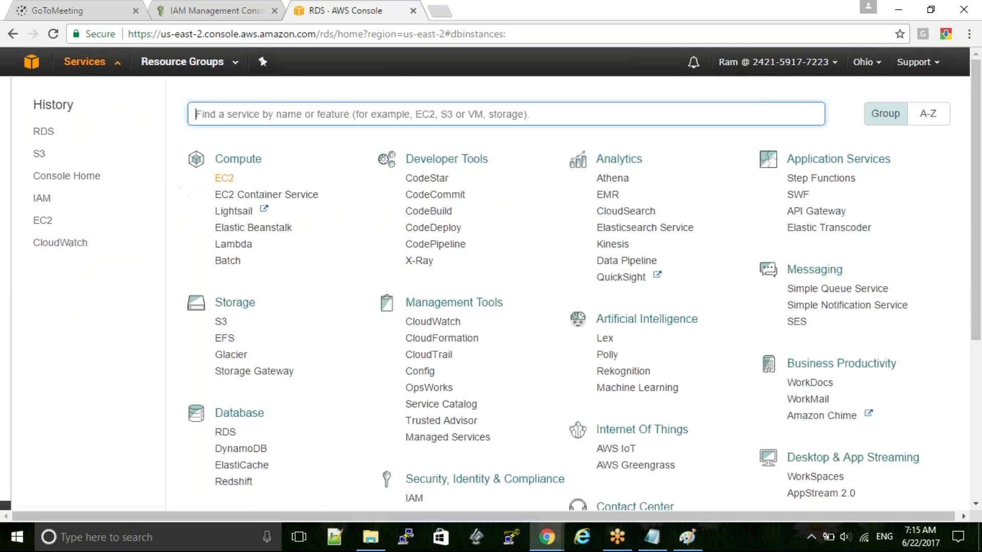
# - Open the EC2 Dashboard as the new user and begin Launch Instance
pyautogui.click(224, 178)
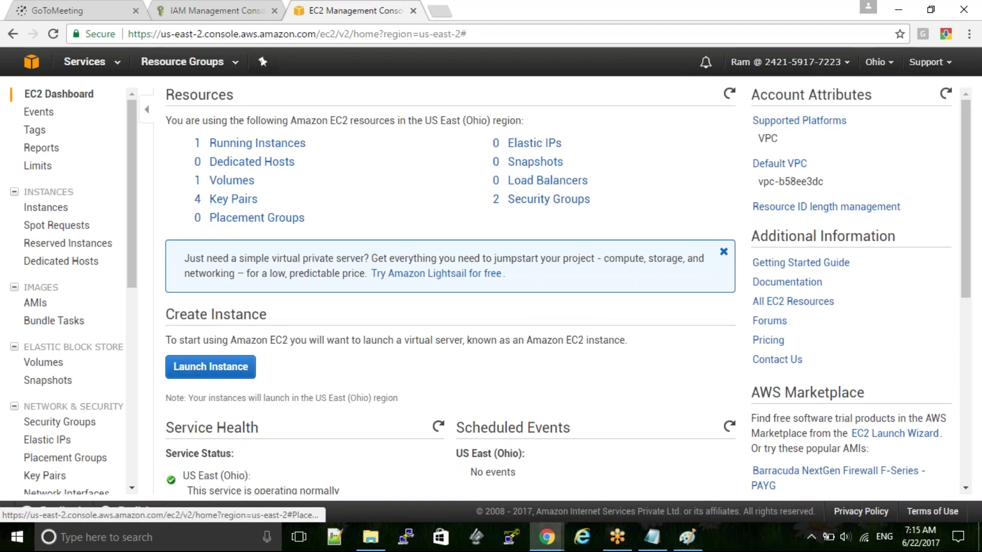
pyautogui.click(204, 368)
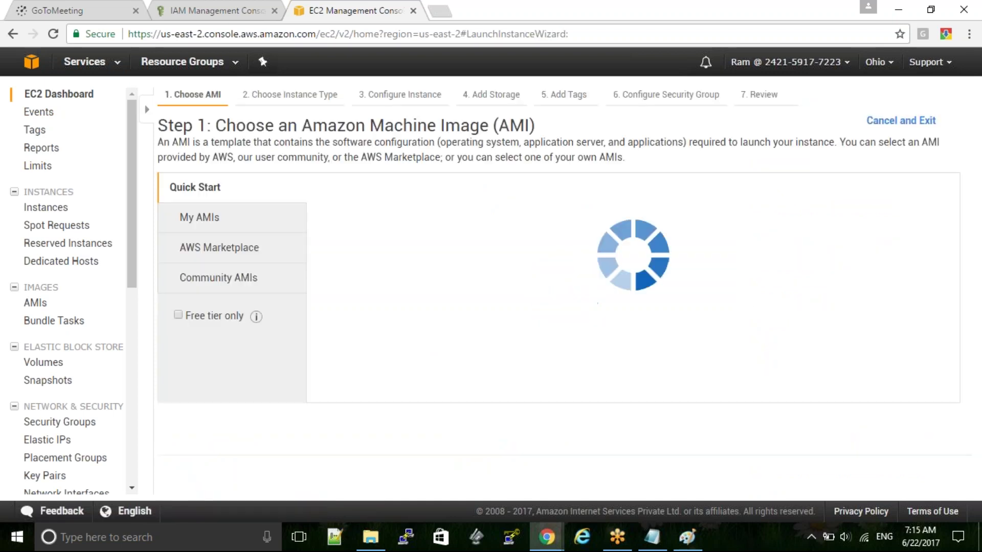